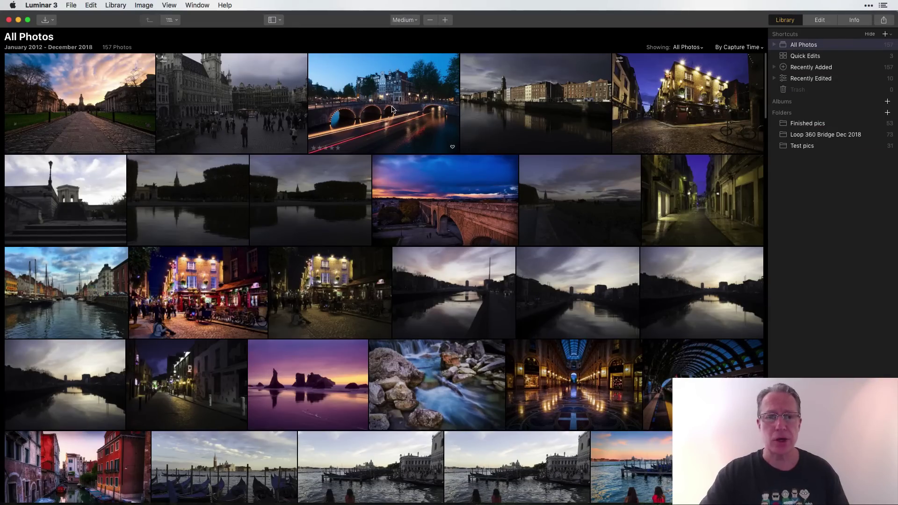
# Find the pink-sky light-trail bridge photo DSC07290.ARW in the grid and open it in single-image view.
pyautogui.scroll(-15, 398, 279)
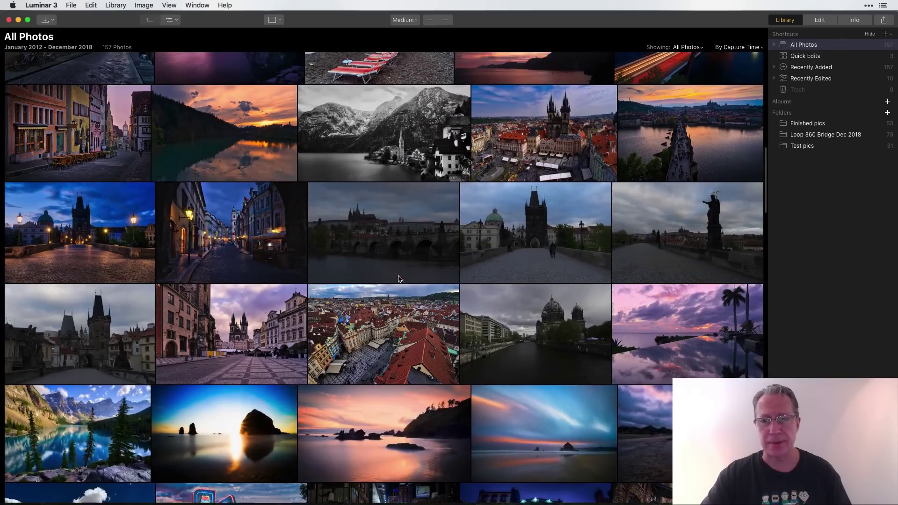
pyautogui.scroll(-20, 398, 280)
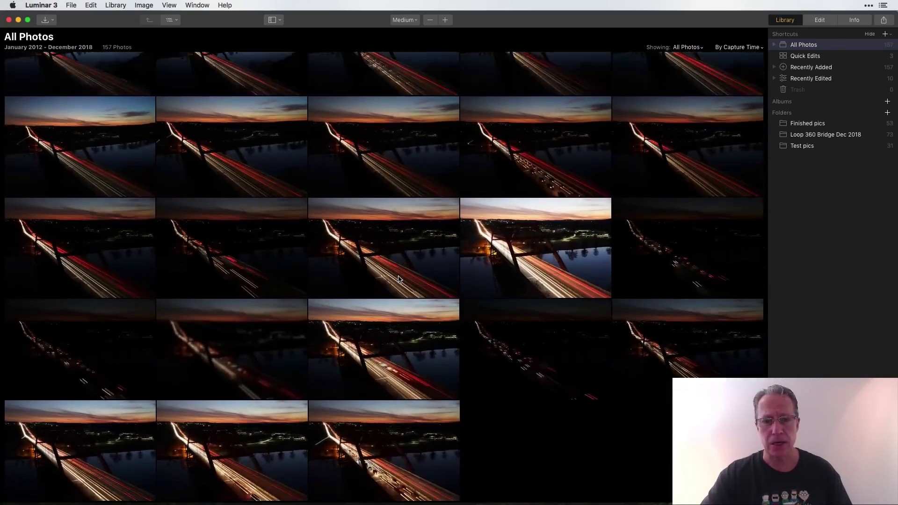
pyautogui.scroll(10, 399, 280)
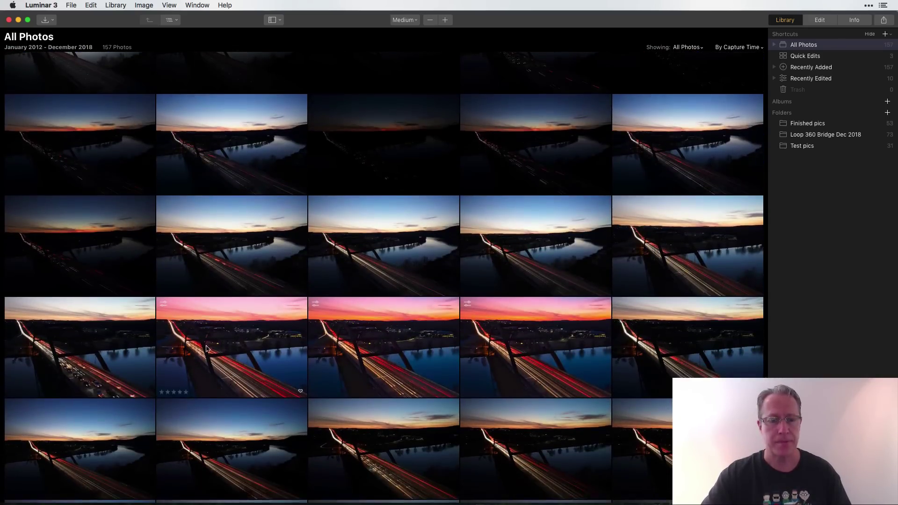
pyautogui.click(220, 339)
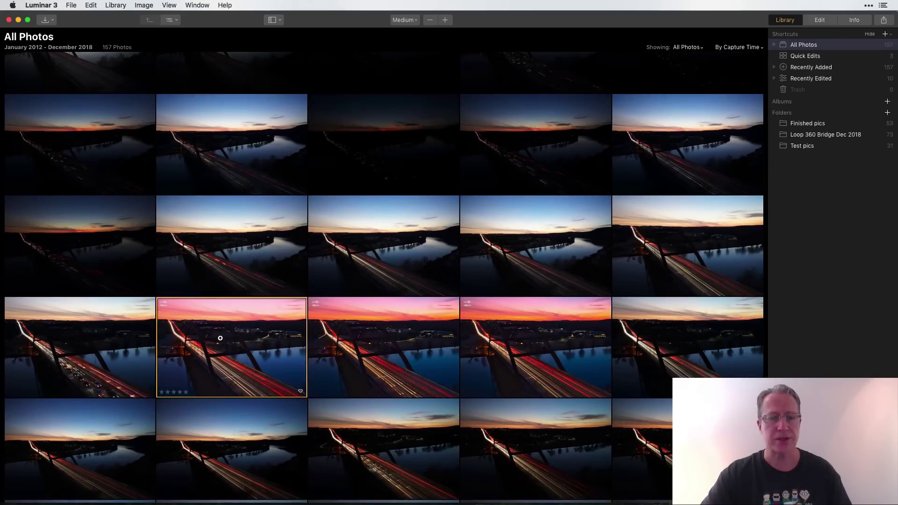
pyautogui.doubleClick(220, 338)
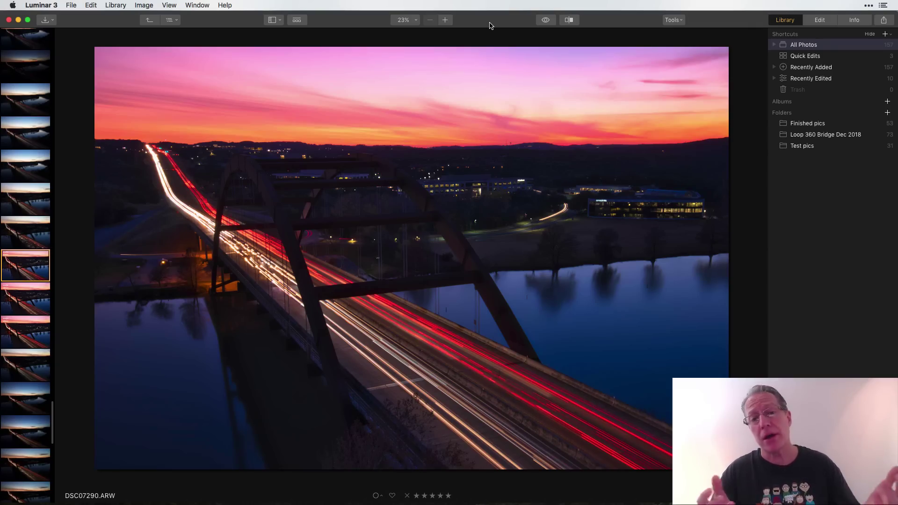
# Browse the bridge photo's edit history list in Edit view, then return to the grid with G.
pyautogui.click(820, 21)
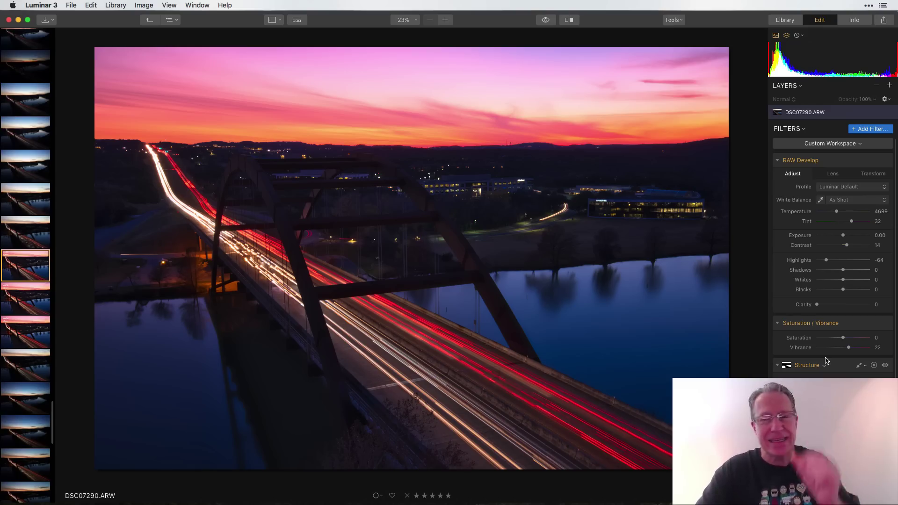
pyautogui.click(801, 41)
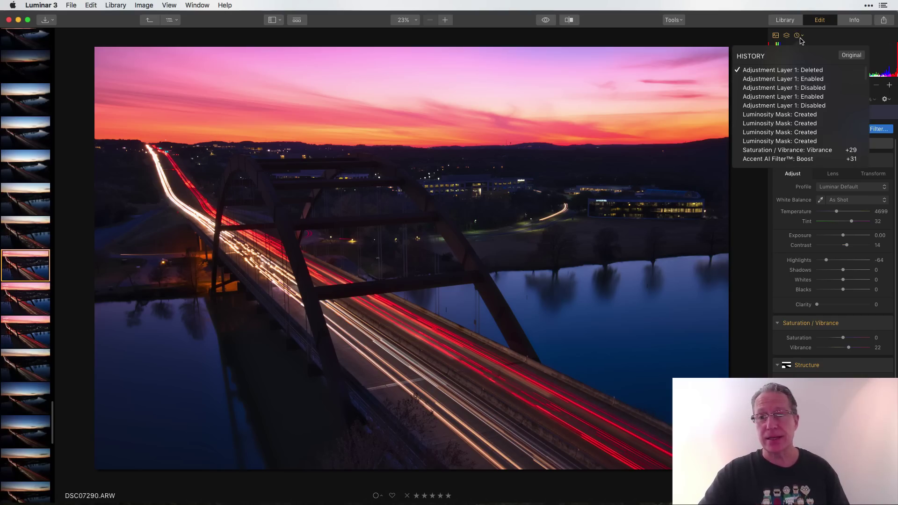
pyautogui.scroll(5, 800, 88)
pyautogui.scroll(-15, 800, 88)
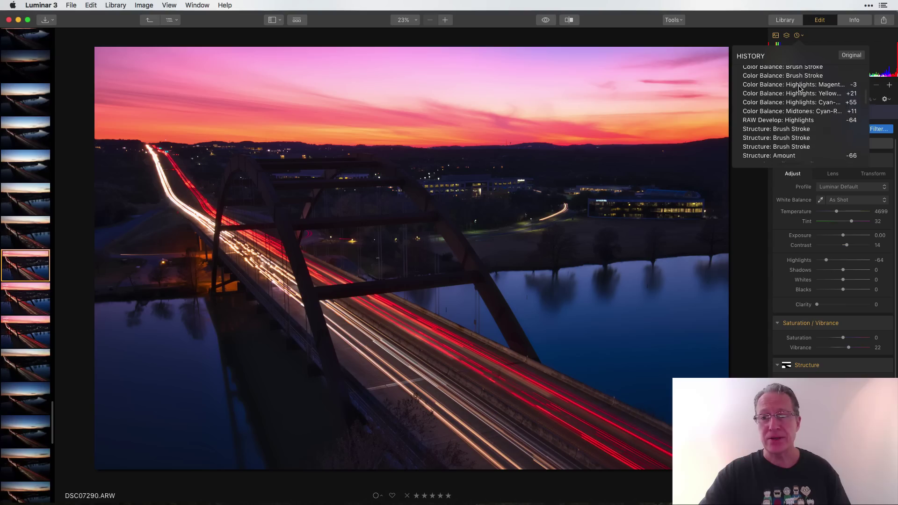
pyautogui.scroll(-5, 800, 88)
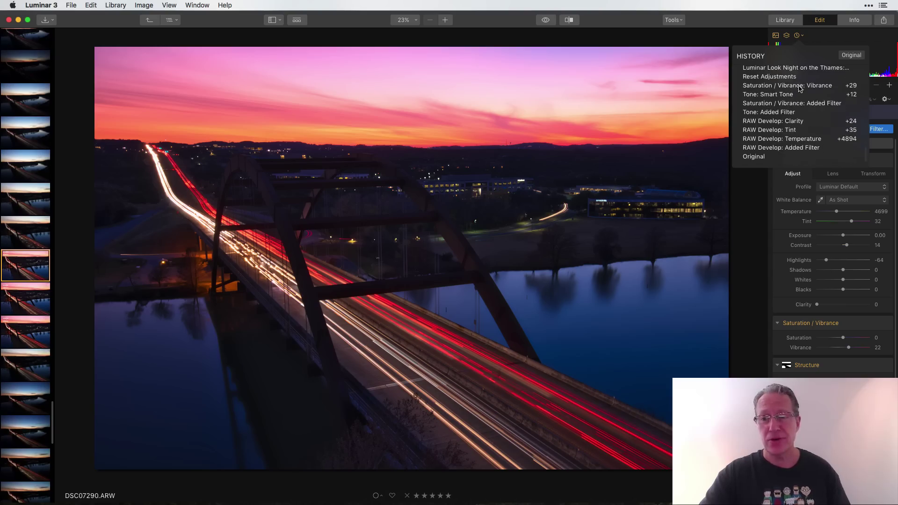
pyautogui.scroll(20, 800, 87)
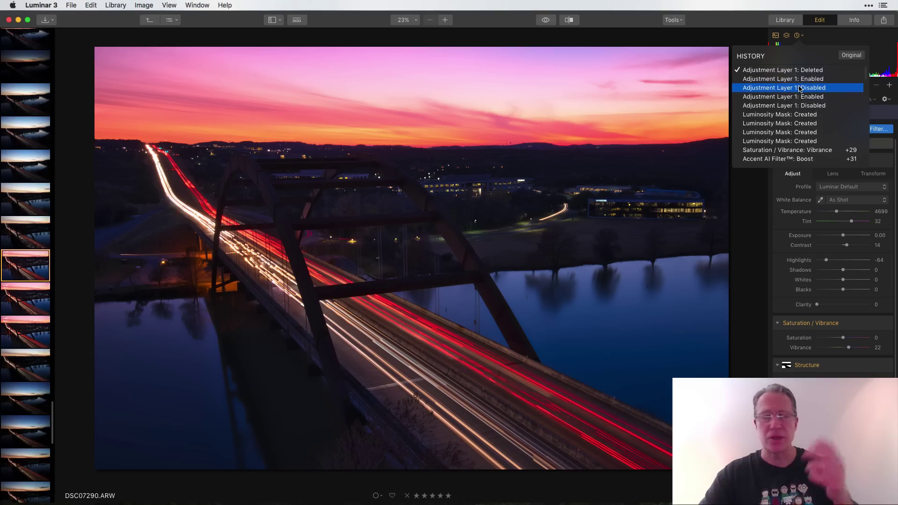
pyautogui.click(799, 36)
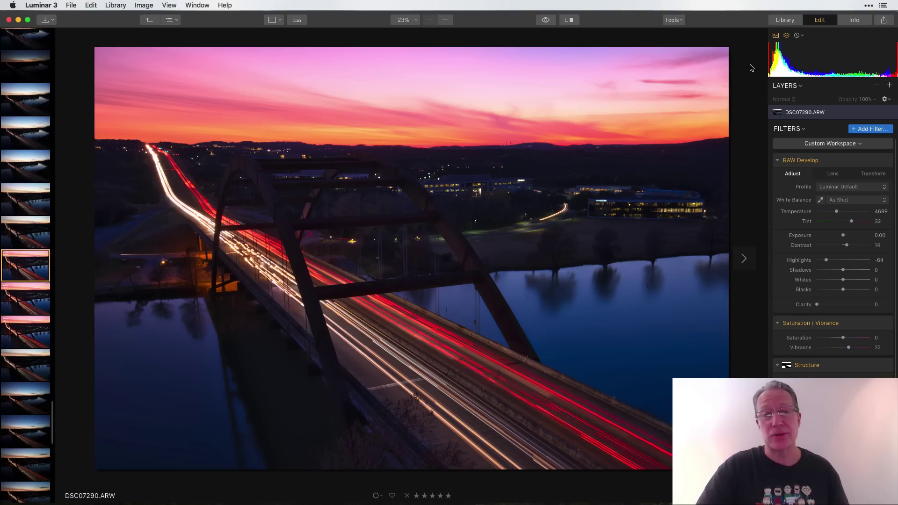
pyautogui.press('g')
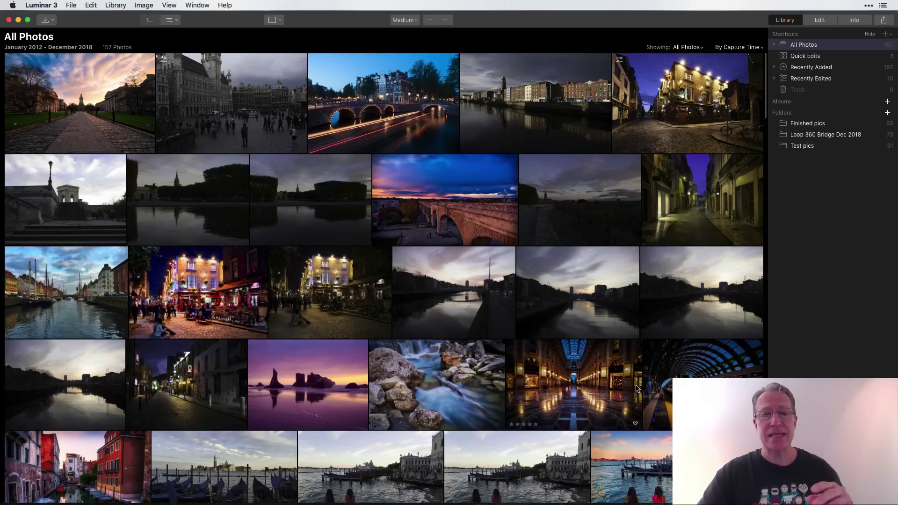
pyautogui.click(417, 214)
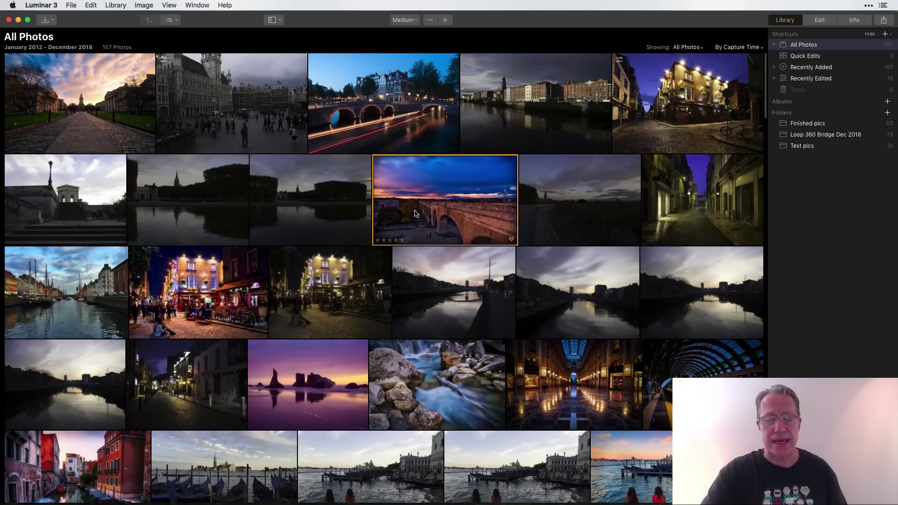
pyautogui.doubleClick(417, 214)
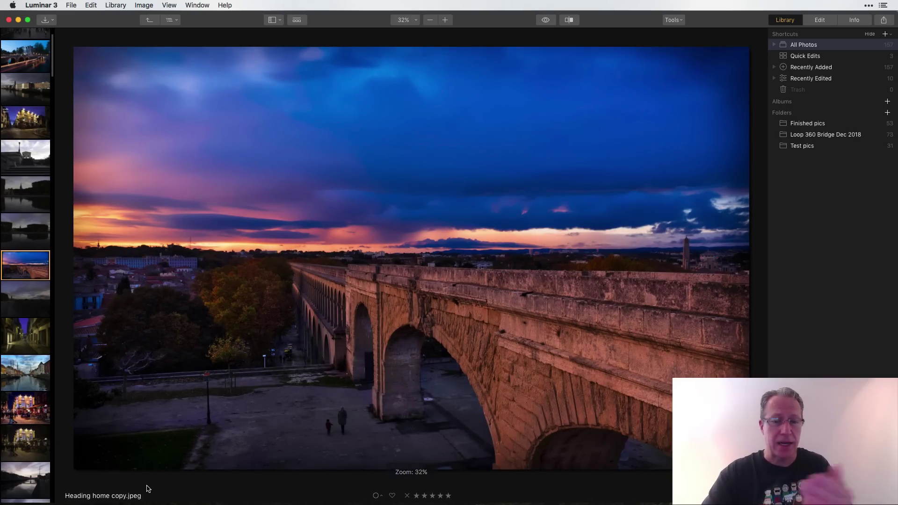
pyautogui.click(820, 20)
pyautogui.click(853, 21)
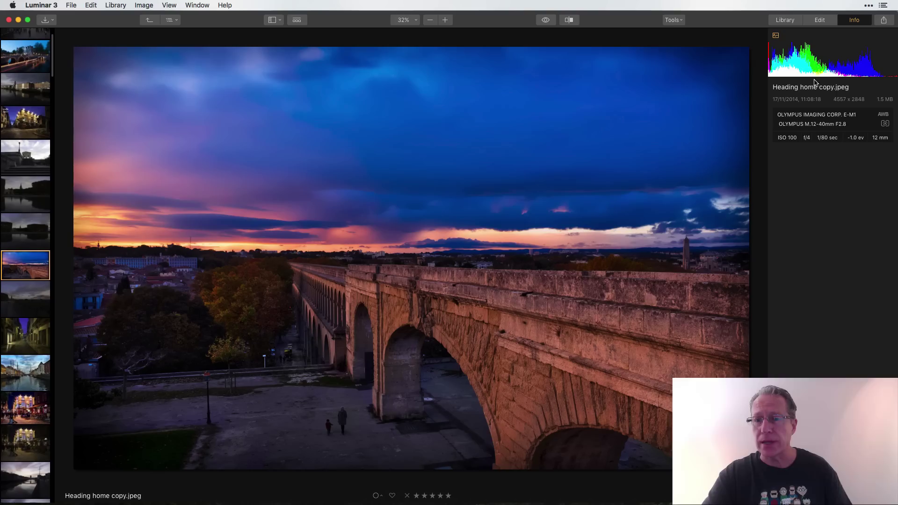
pyautogui.click(790, 21)
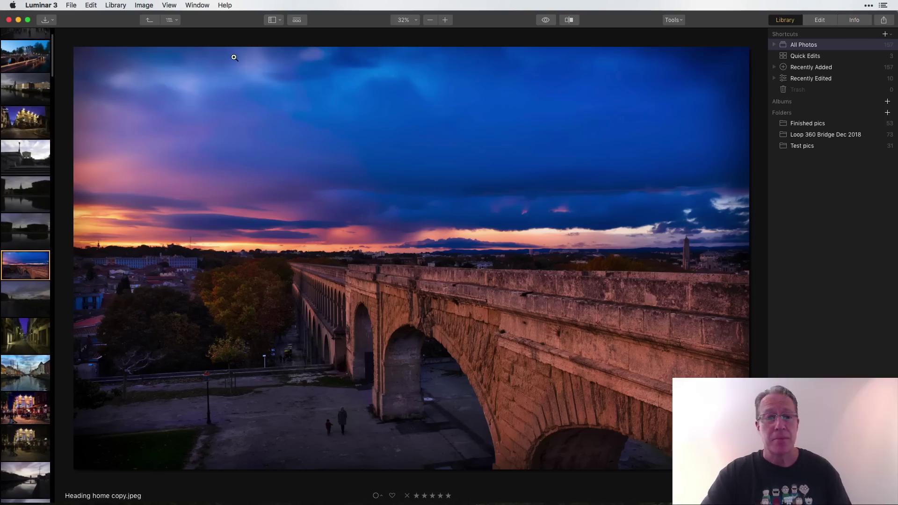
pyautogui.click(149, 21)
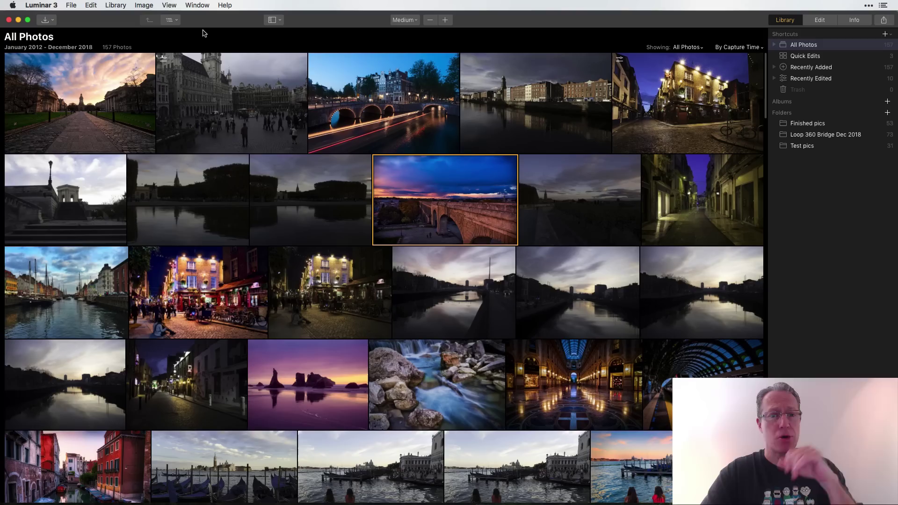
# Turn on the tab bar and select the Amsterdam canal, Temple Bar and Bandon sunset photos.
pyautogui.click(169, 5)
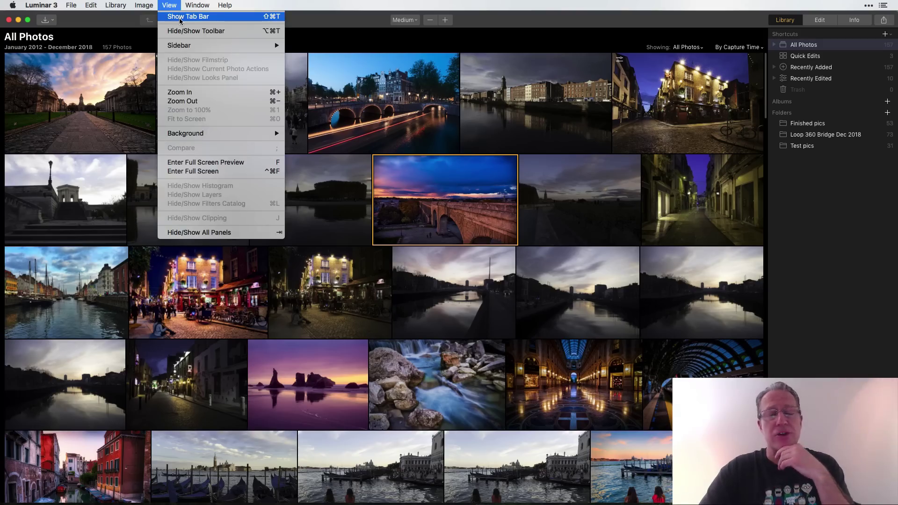
pyautogui.click(402, 69)
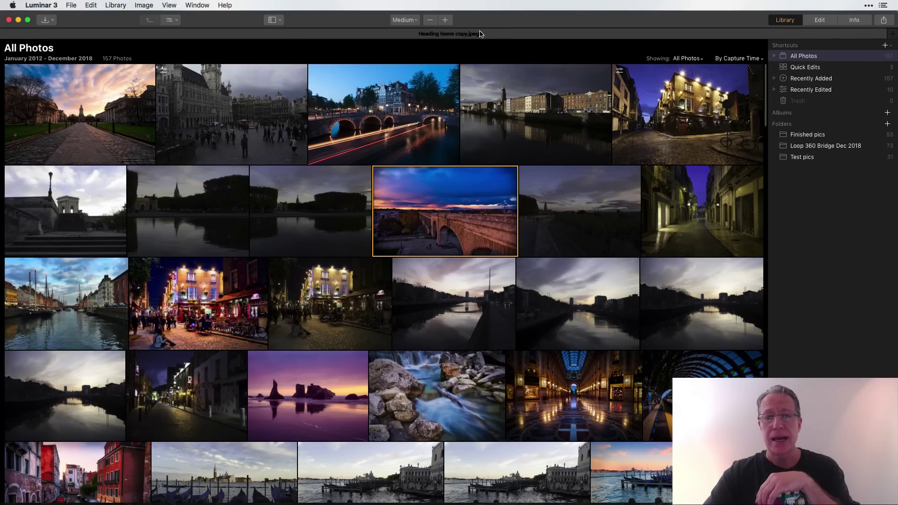
pyautogui.click(387, 115)
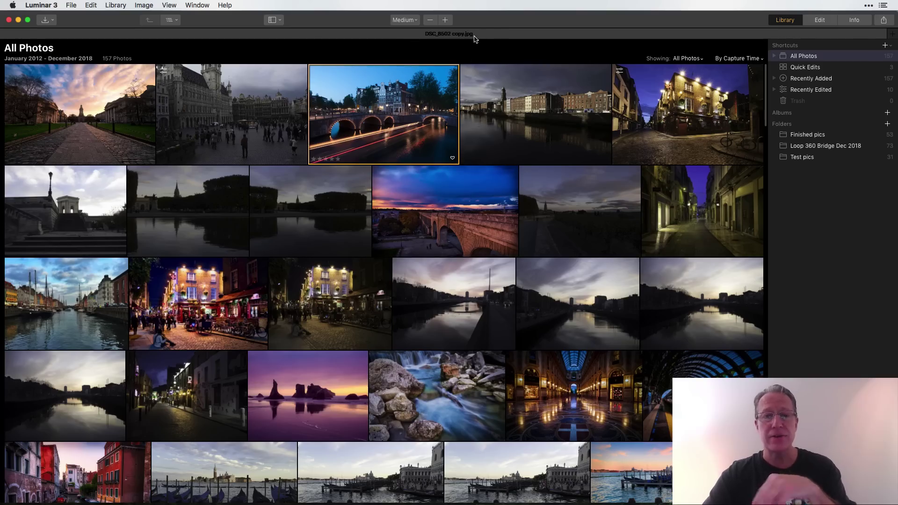
pyautogui.click(228, 303)
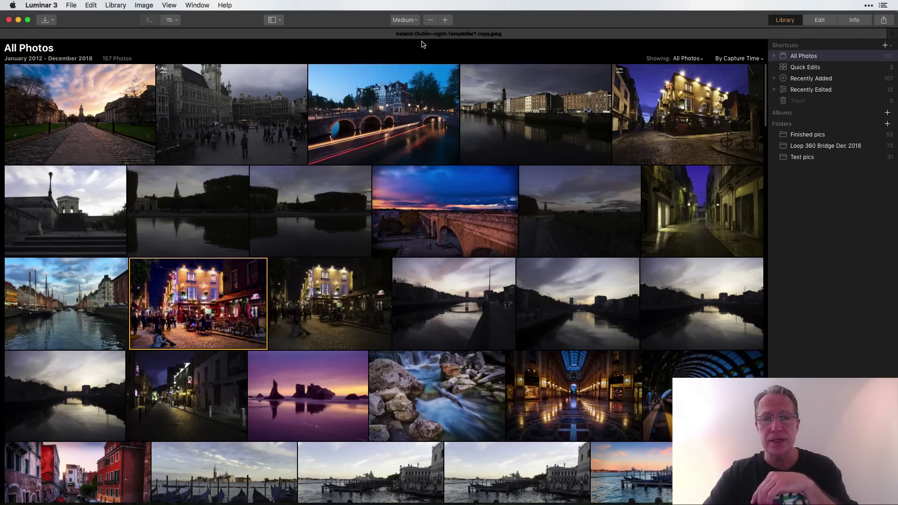
pyautogui.click(320, 400)
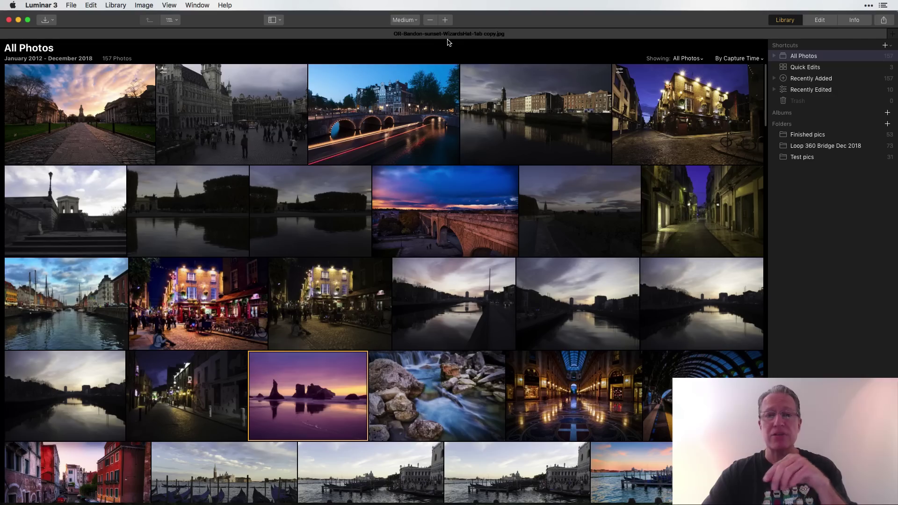
# Open and close the View menu without changes, scrolling the grid briefly.
pyautogui.click(169, 5)
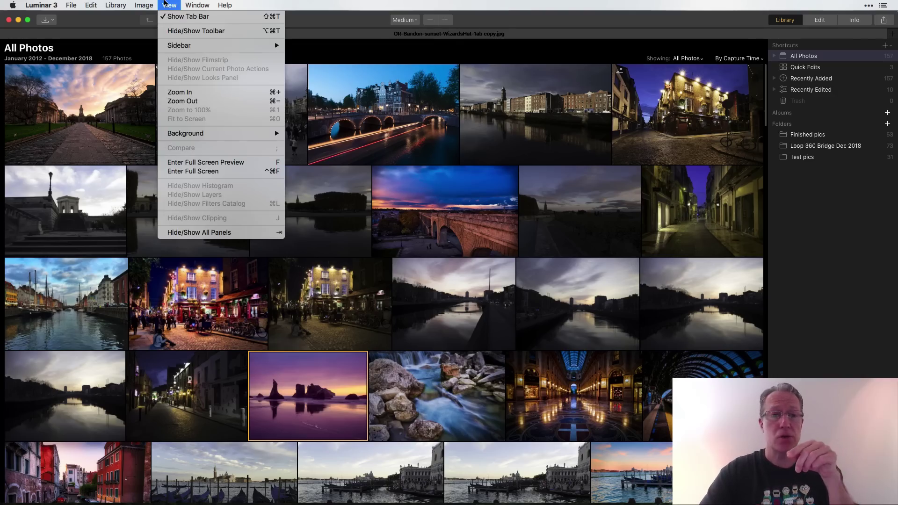
pyautogui.click(169, 5)
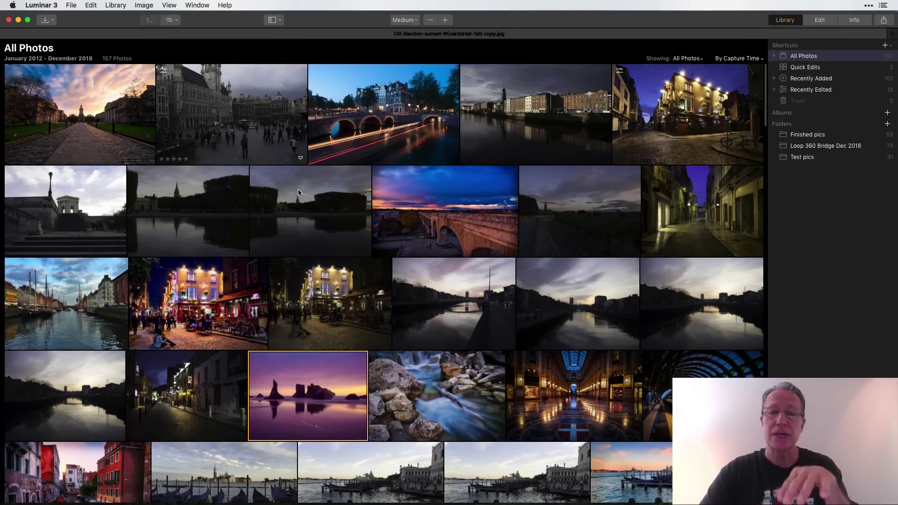
pyautogui.scroll(-3, 453, 264)
pyautogui.scroll(3, 455, 262)
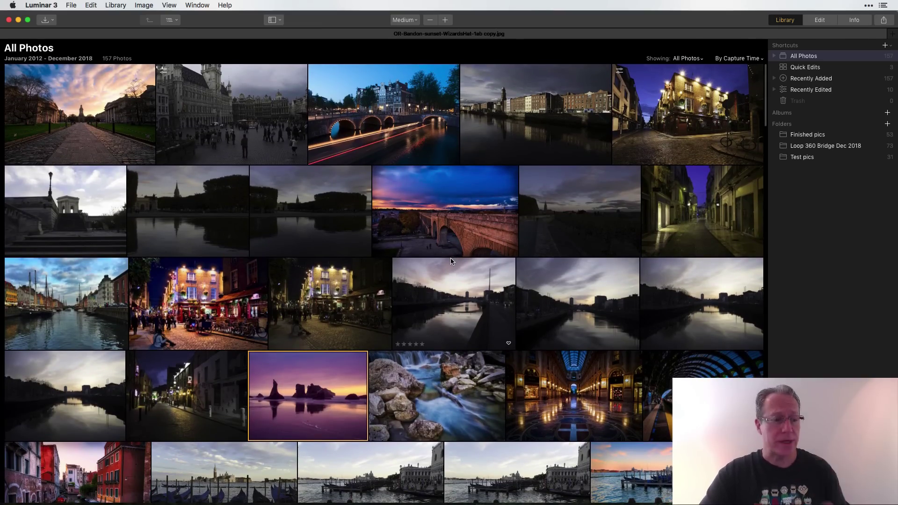
# Open the Bandon sunset photo on its own and hide the filmstrip.
pyautogui.doubleClick(307, 408)
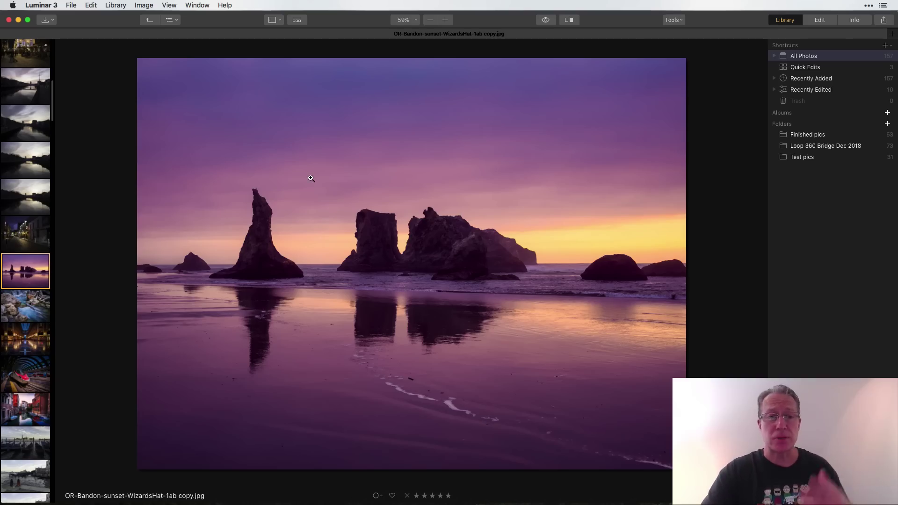
pyautogui.click(171, 5)
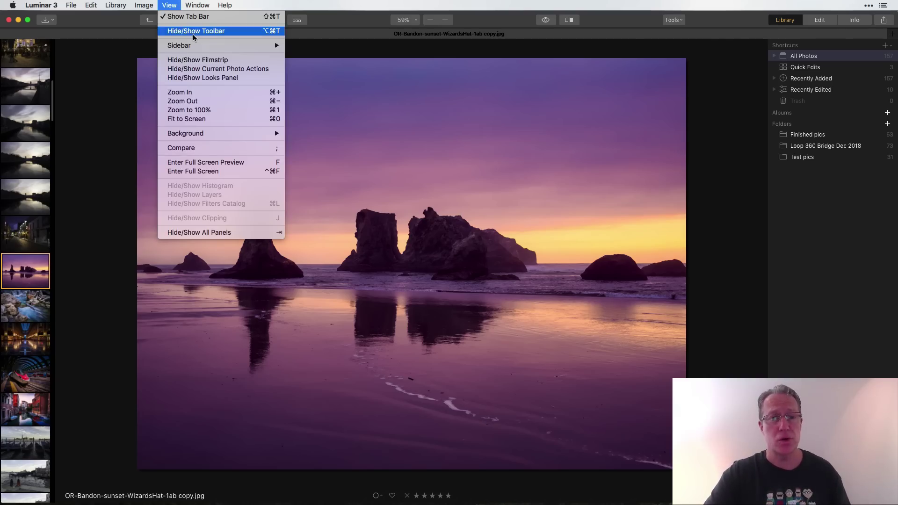
pyautogui.moveTo(204, 47)
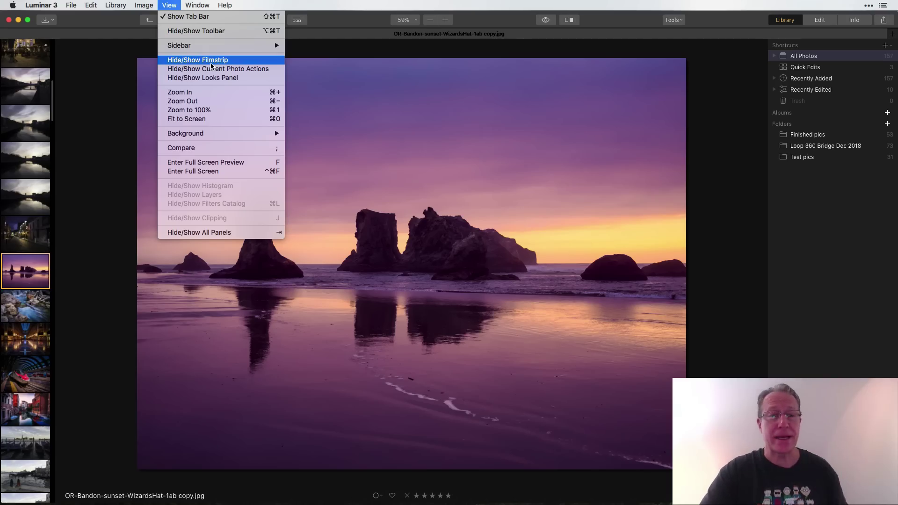
pyautogui.click(213, 60)
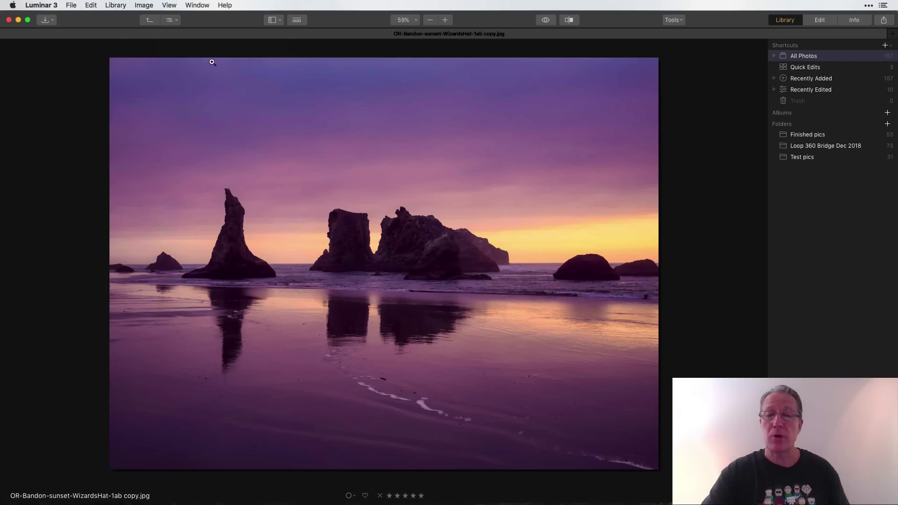
# Hide the Current Photo Actions bar with the filename and rating stars.
pyautogui.click(167, 5)
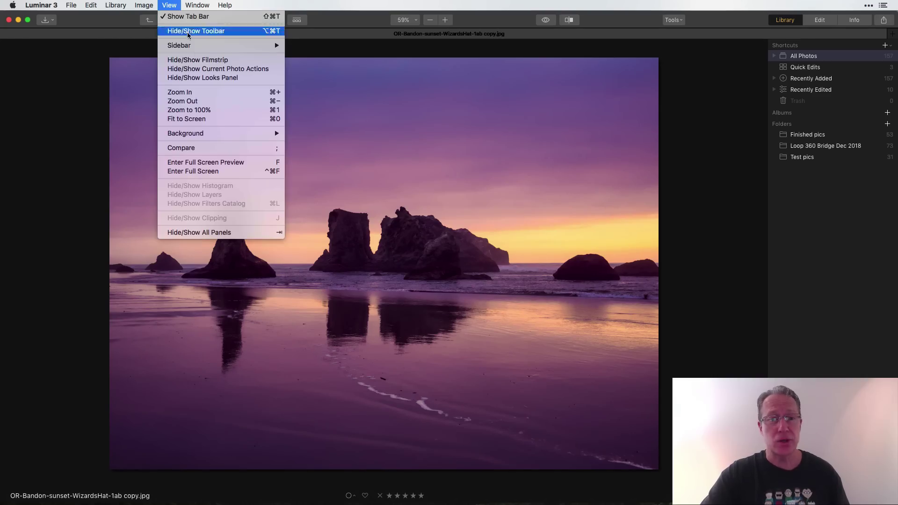
pyautogui.click(204, 69)
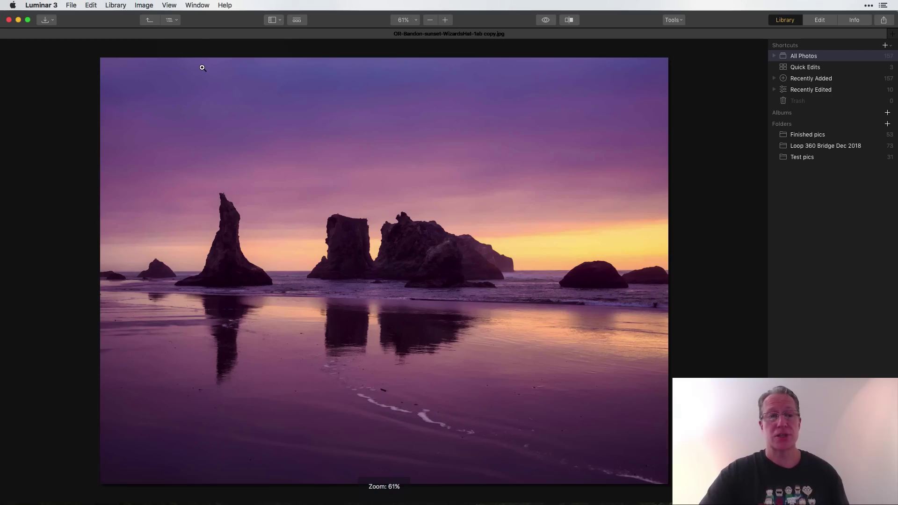
pyautogui.click(172, 5)
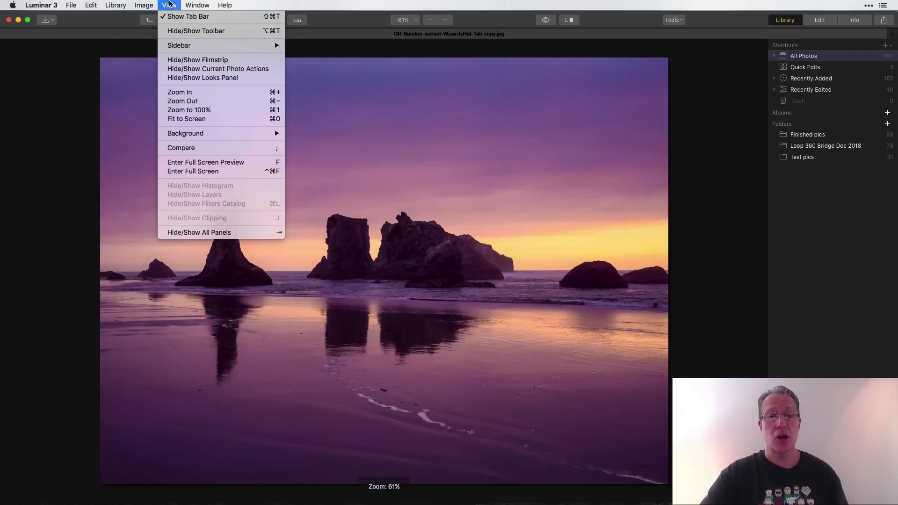
# Show the Luminar Looks presets strip, then hide it again.
pyautogui.click(205, 78)
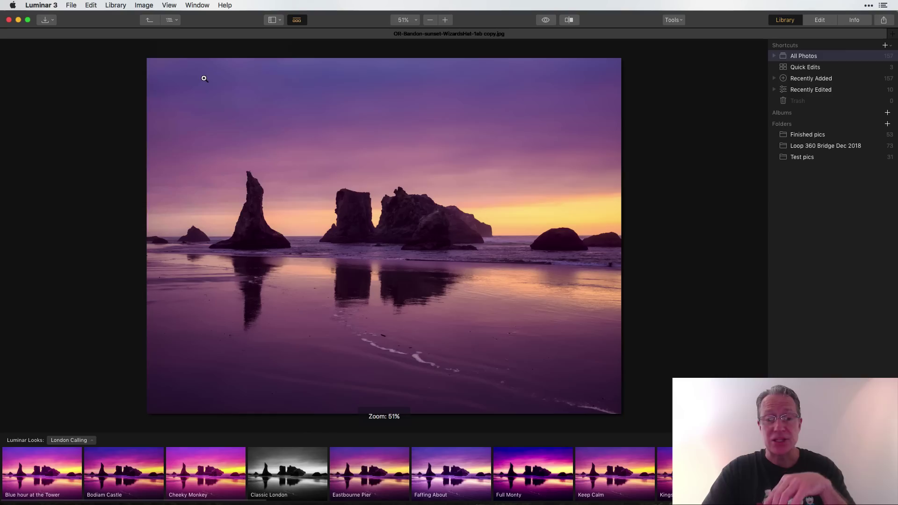
pyautogui.click(169, 5)
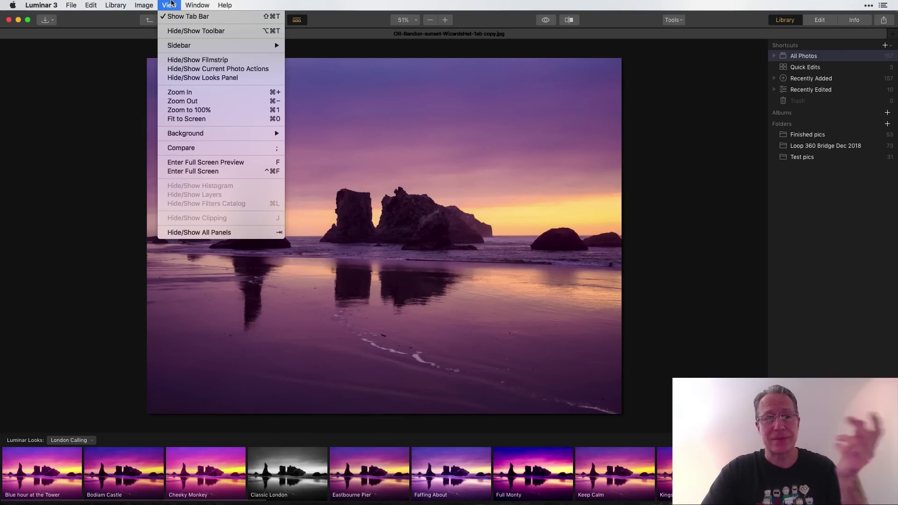
pyautogui.click(182, 77)
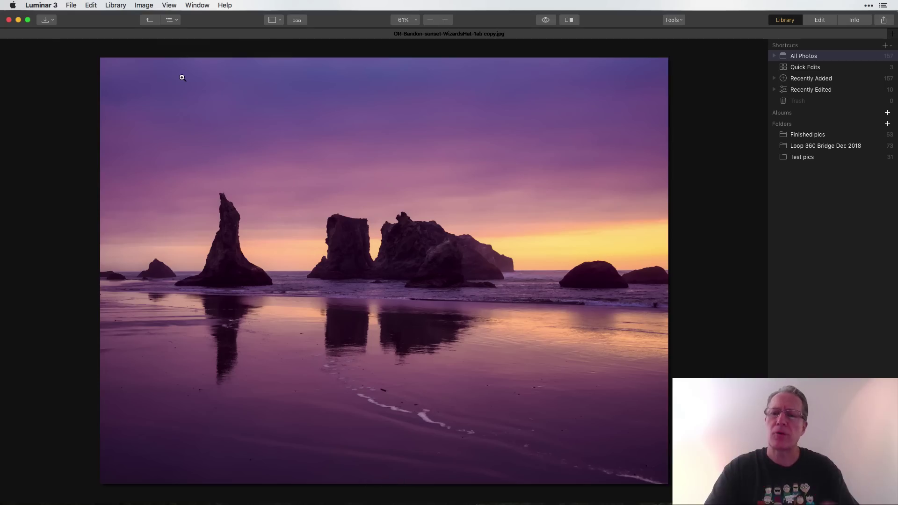
# Switch to Edit, hide the sidebar, then restore the filmstrip and editing panels with Tab.
pyautogui.click(822, 21)
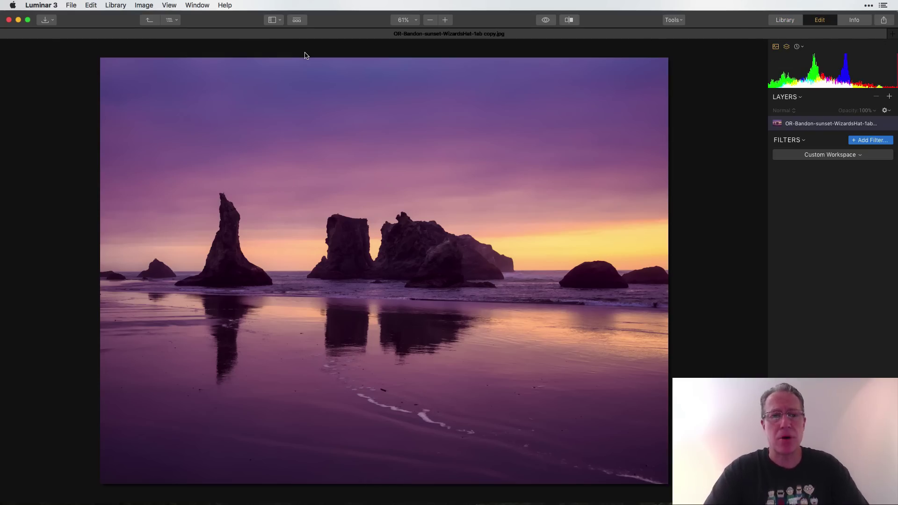
pyautogui.click(162, 4)
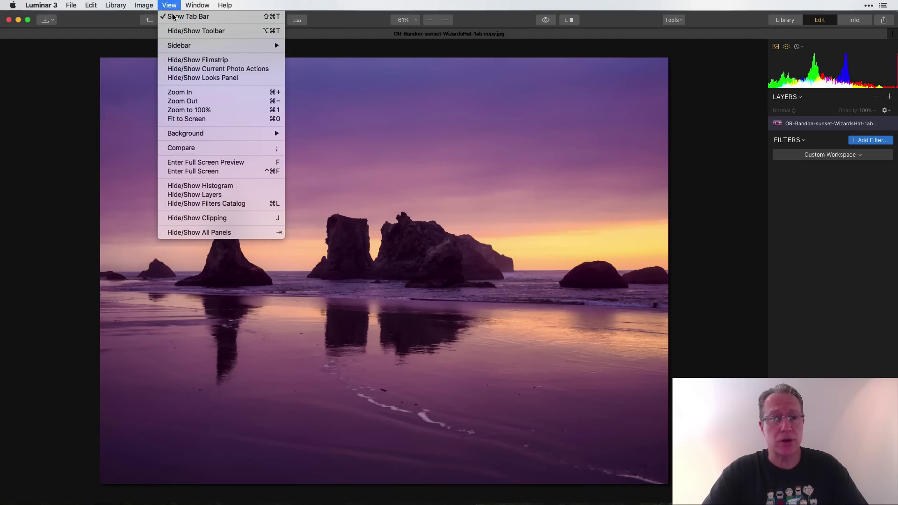
pyautogui.moveTo(186, 46)
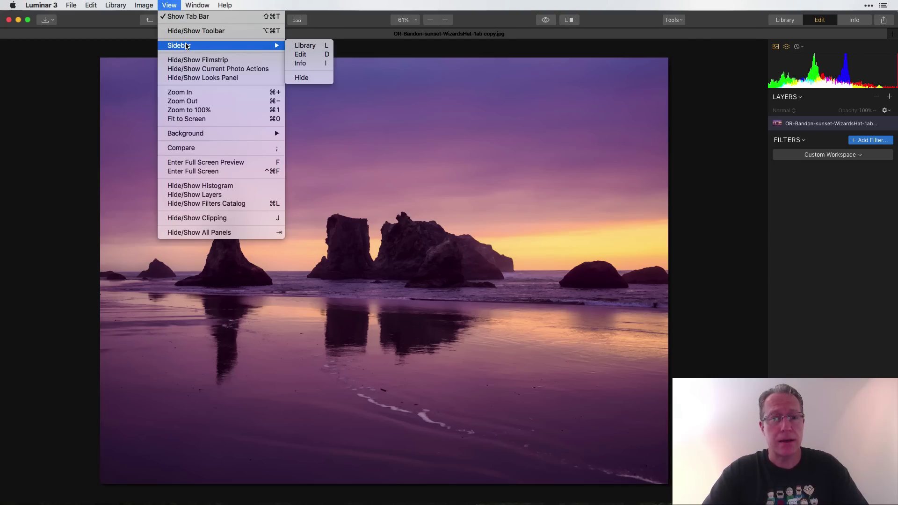
pyautogui.click(307, 55)
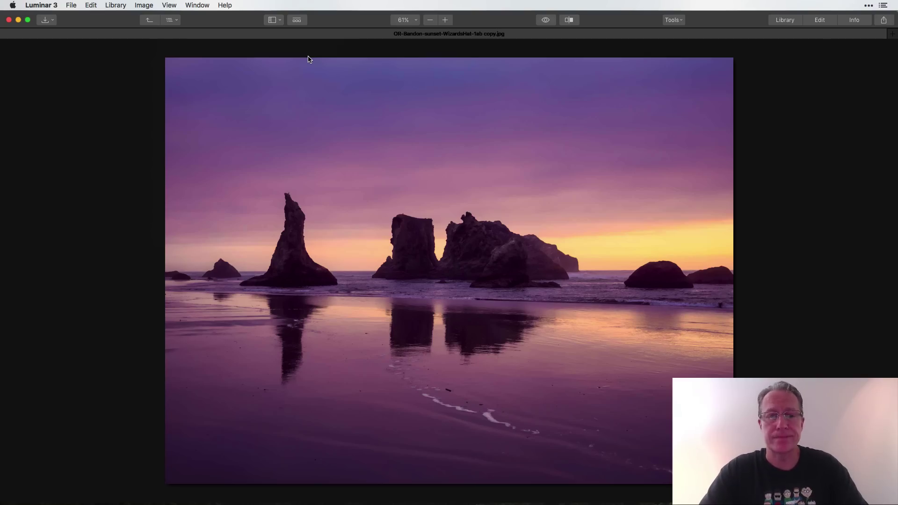
pyautogui.press('Tab')
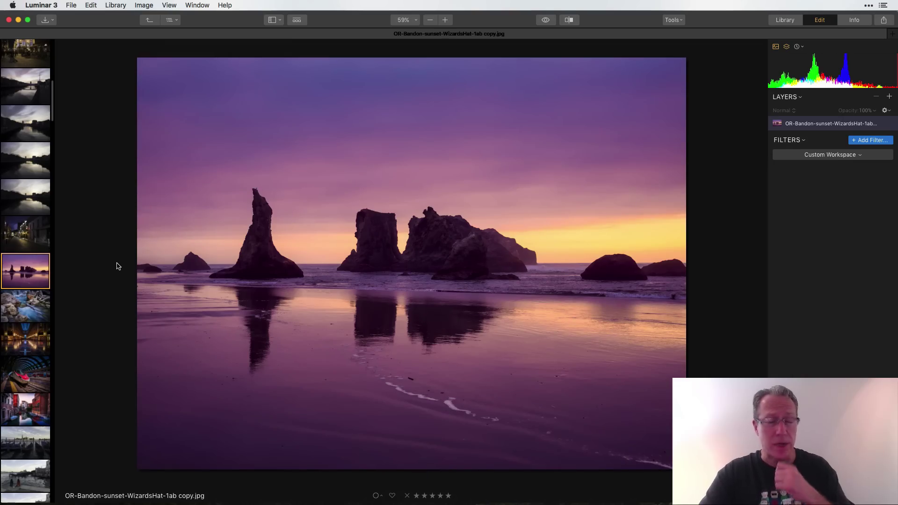
pyautogui.click(166, 4)
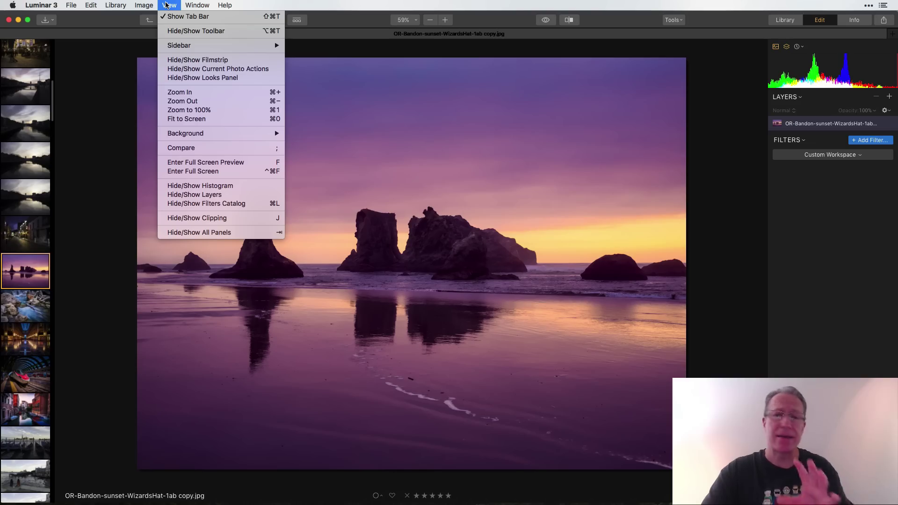
# Set the View background to White and open the Temple Bar pub photo from the library.
pyautogui.moveTo(203, 137)
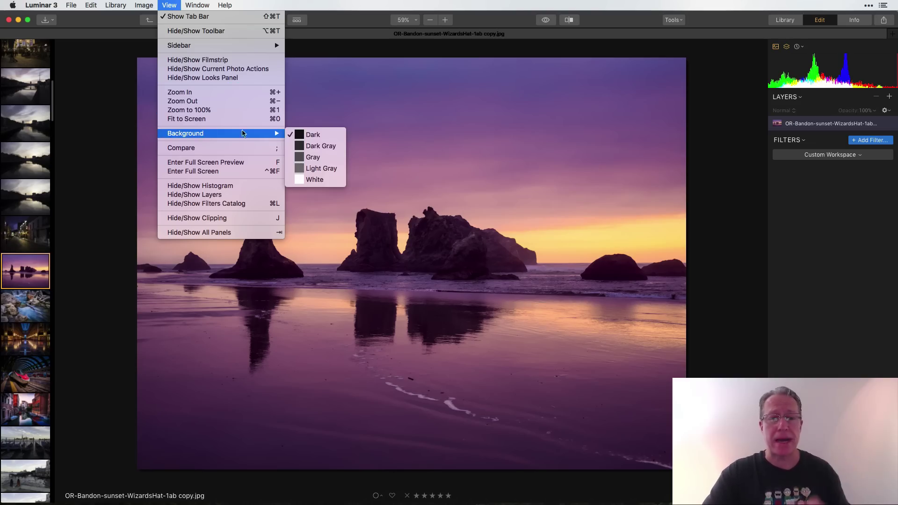
pyautogui.click(313, 179)
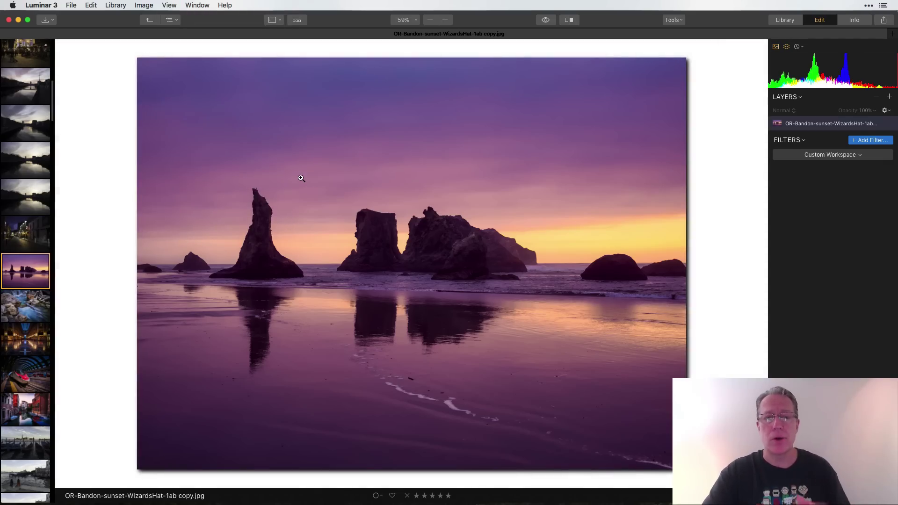
pyautogui.click(150, 20)
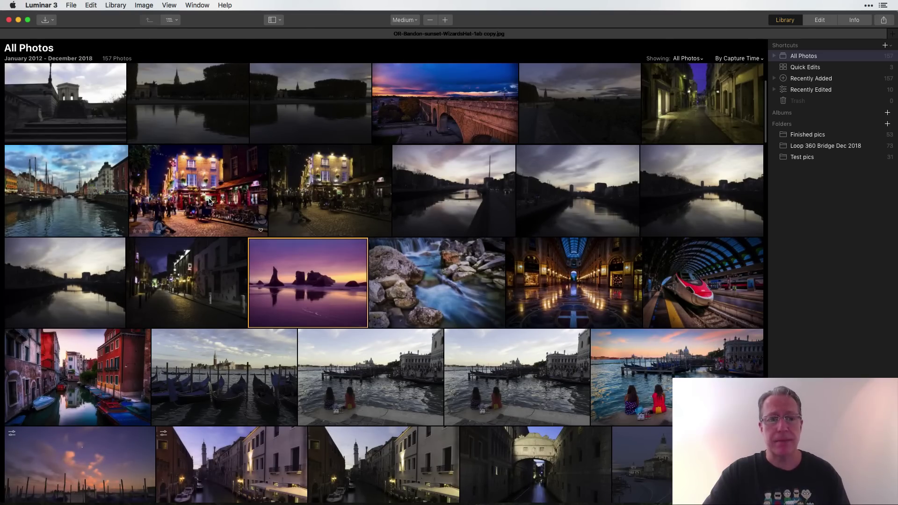
pyautogui.doubleClick(209, 202)
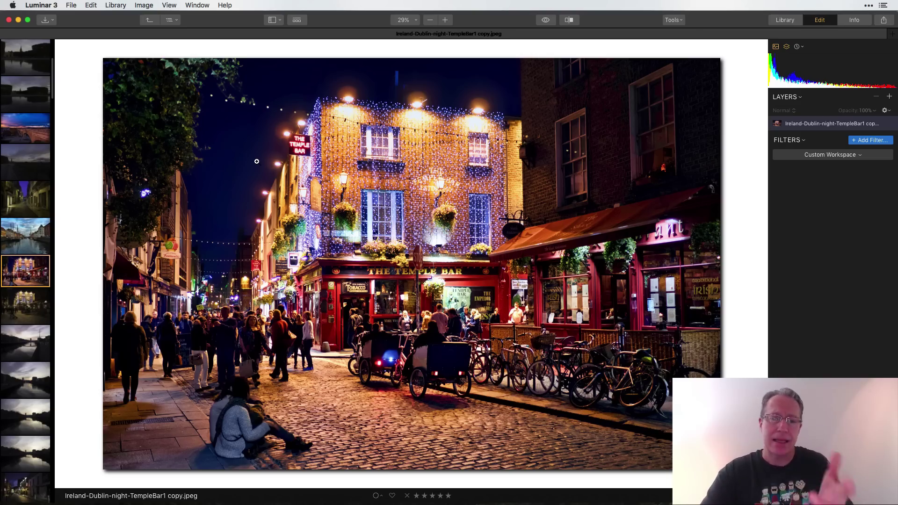
# Switch to the Heading home aqueduct photo, set the background back to Dark, and return to Library with L.
pyautogui.click(27, 139)
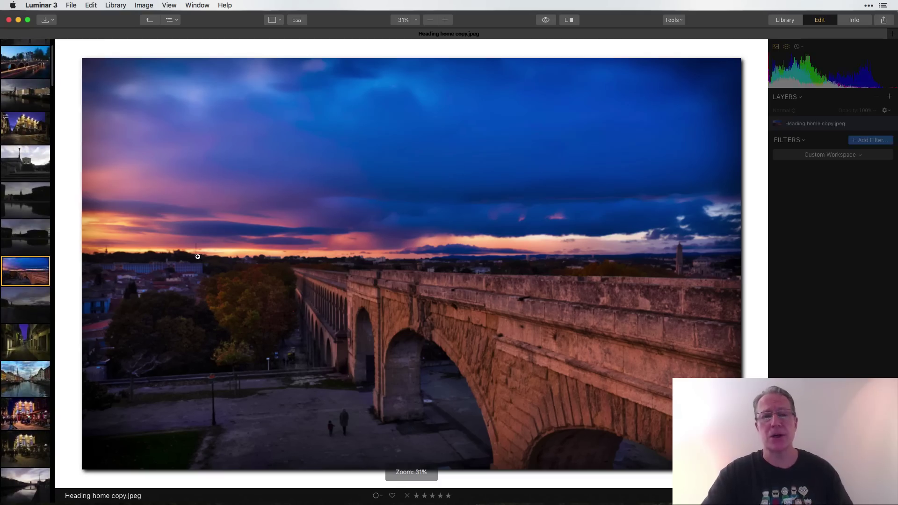
pyautogui.click(164, 5)
pyautogui.moveTo(199, 134)
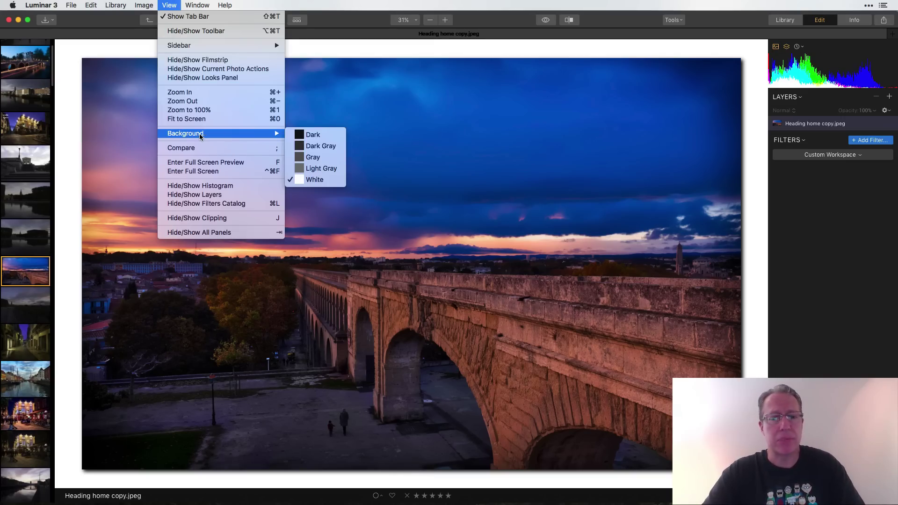
pyautogui.click(312, 135)
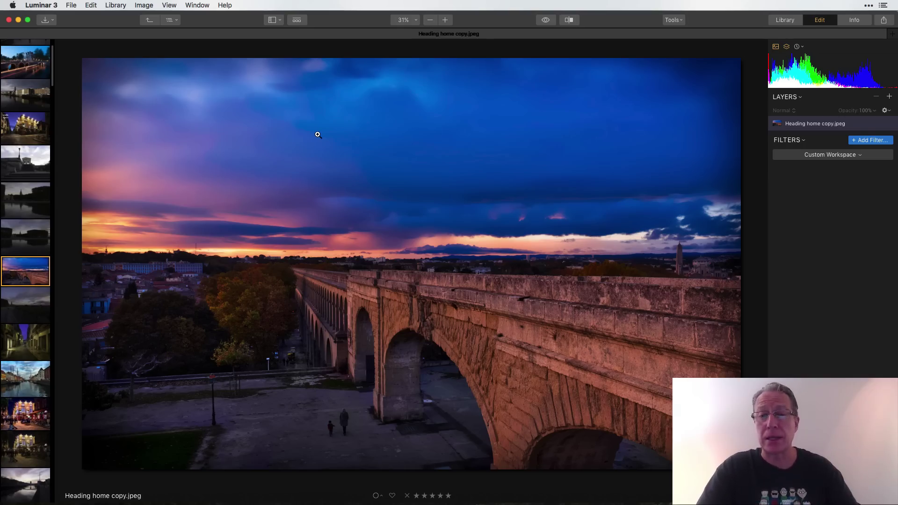
pyautogui.press('l')
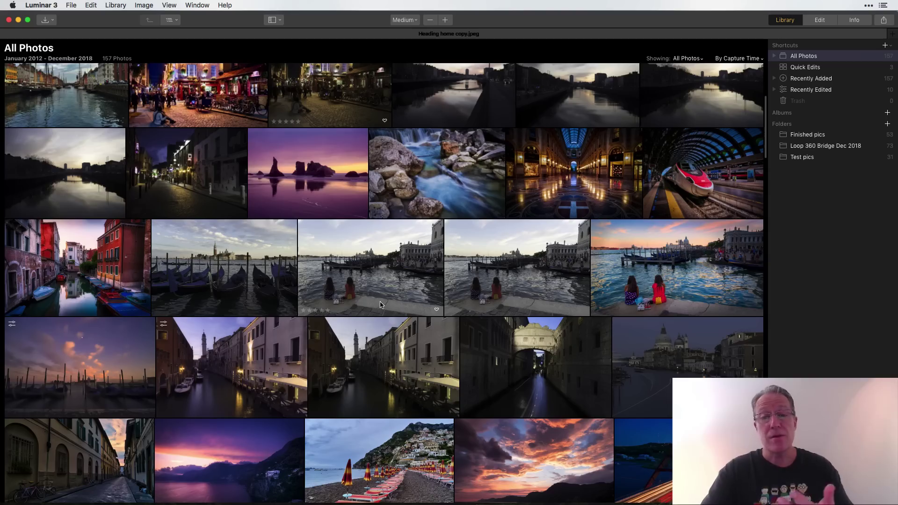
# Click through the Venice-girls-2, Venice-girls-1 and Watching a Venetian sunset thumbnails.
pyautogui.click(399, 270)
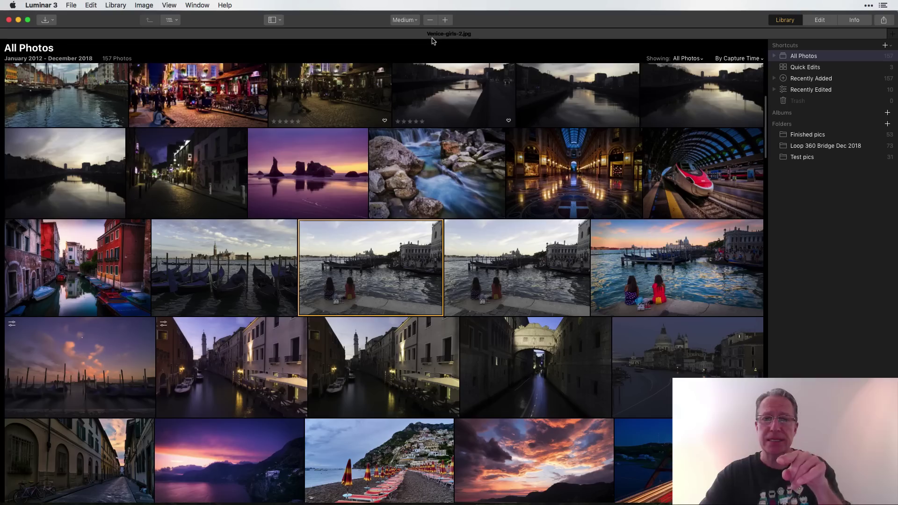
pyautogui.click(537, 264)
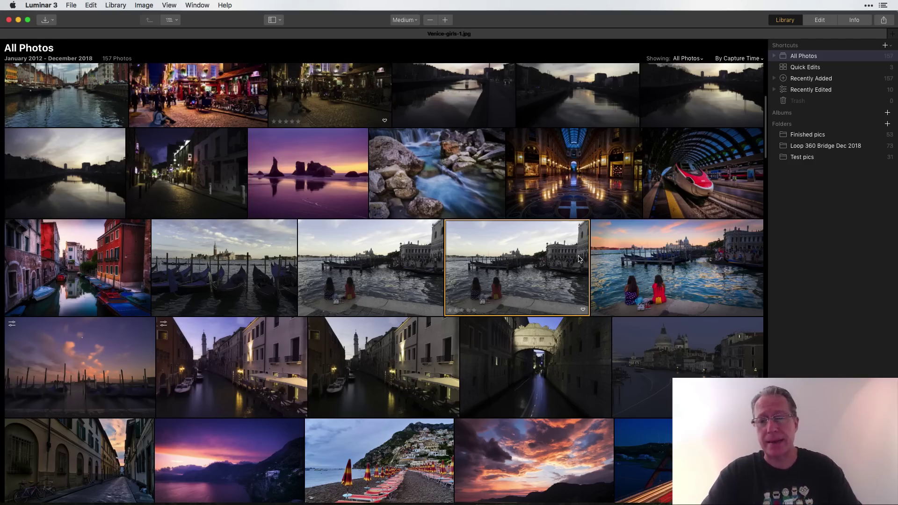
pyautogui.click(637, 264)
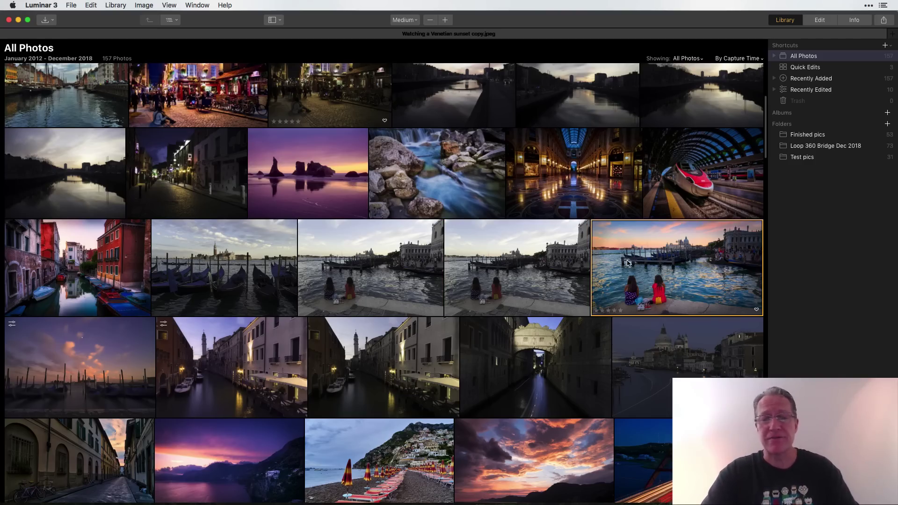
pyautogui.click(488, 263)
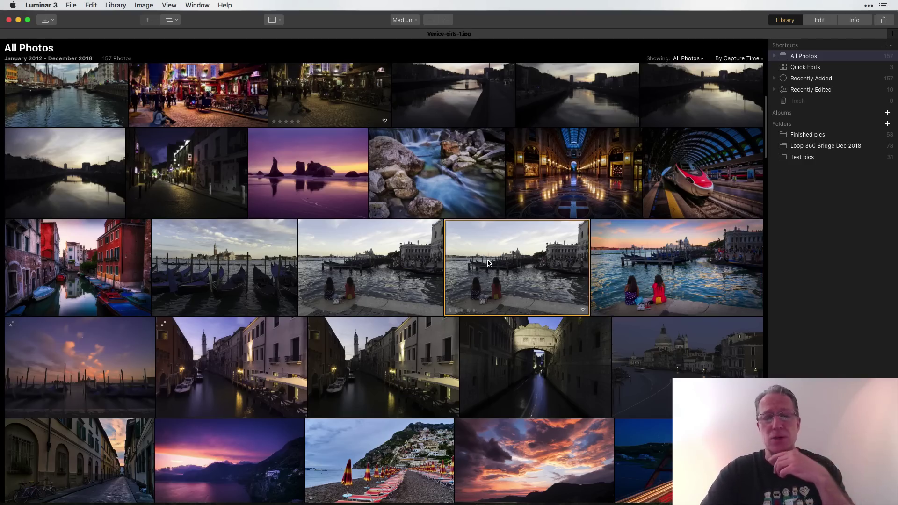
# Drag Venice-girls-2 to the Trash and minimize the Luminar window.
pyautogui.click(373, 271)
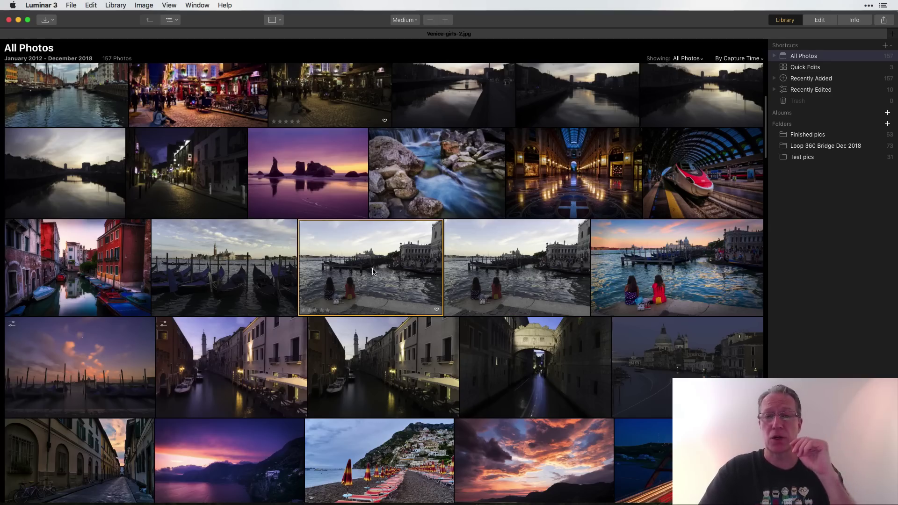
pyautogui.moveTo(373, 272); pyautogui.dragTo(852, 100)
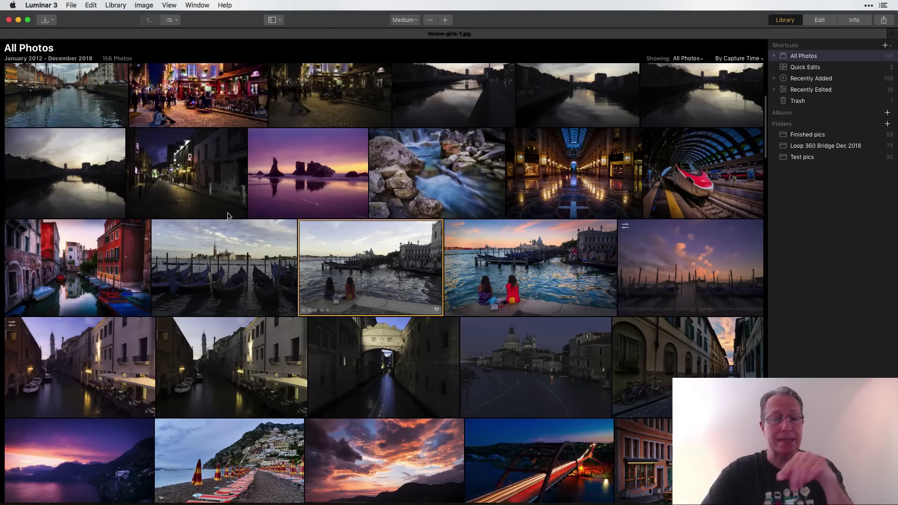
pyautogui.click(18, 19)
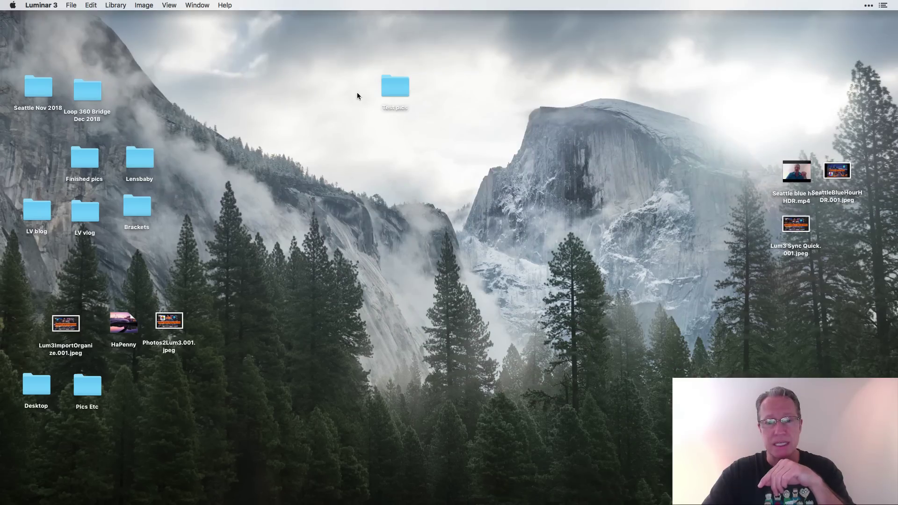
# Open the Test pics folder in Finder, confirm Venice-girls-2.jpg is still there, and close it.
pyautogui.doubleClick(397, 87)
pyautogui.scroll(-5, 423, 265)
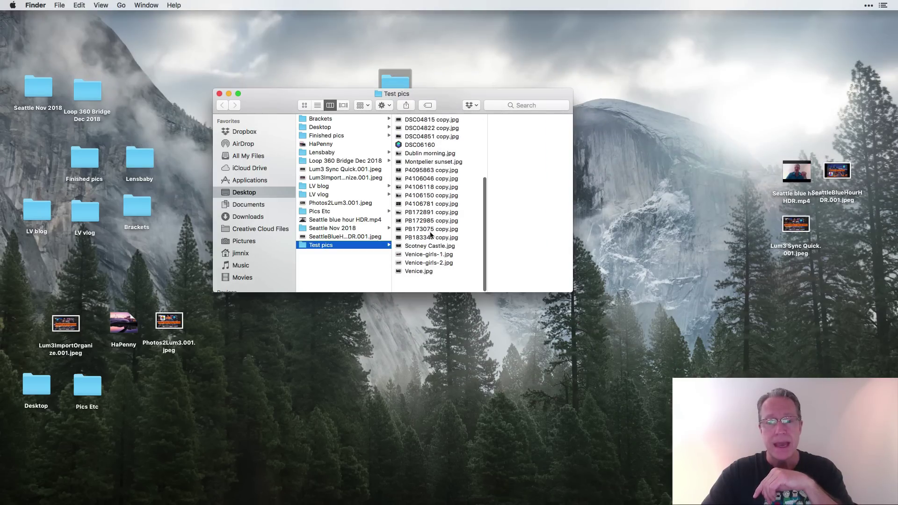
pyautogui.click(433, 275)
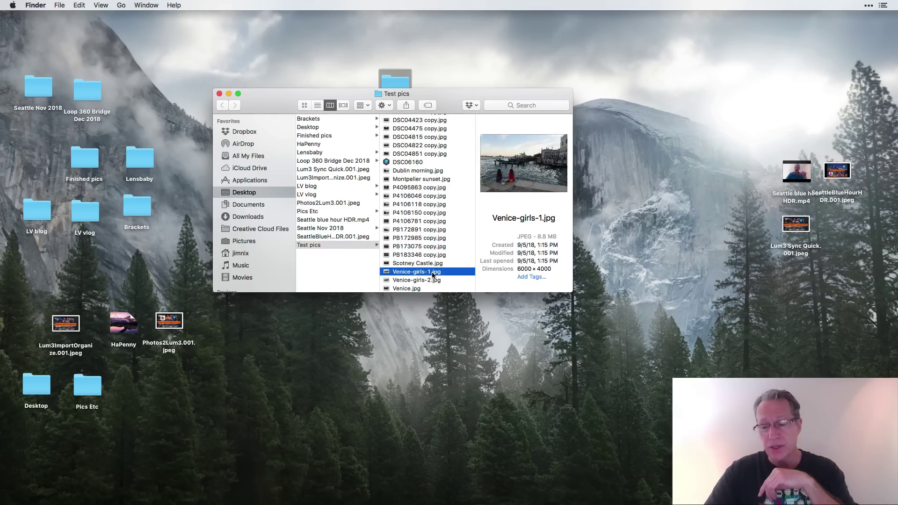
pyautogui.press('Down')
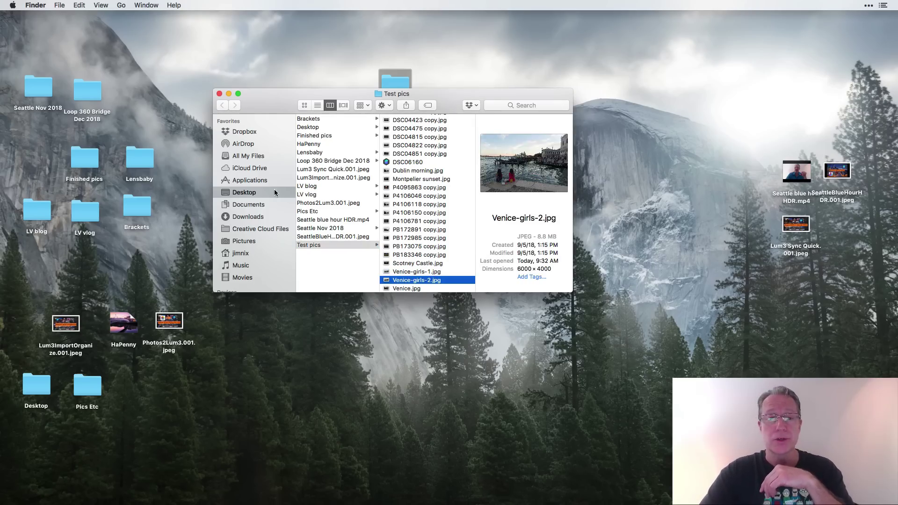
pyautogui.click(219, 94)
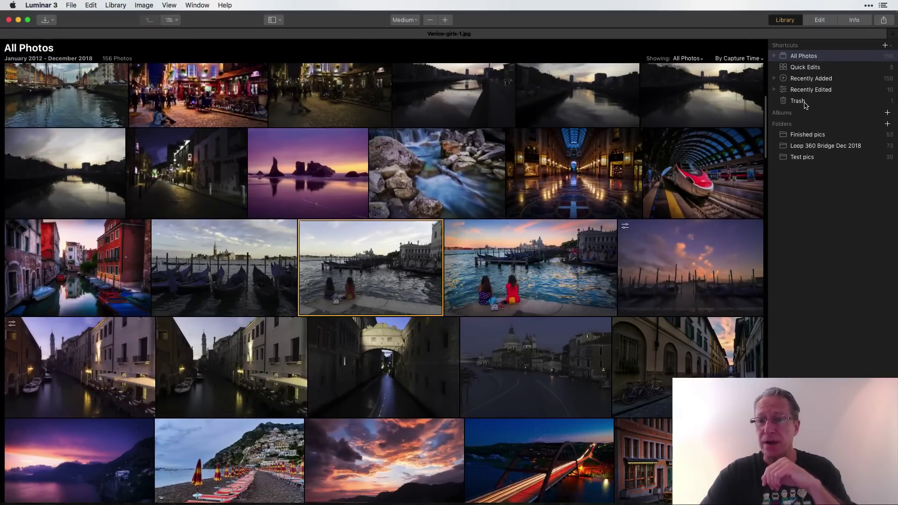
# Empty the library Trash, permanently erasing Venice-girls-2.jpg.
pyautogui.click(804, 102)
pyautogui.click(751, 47)
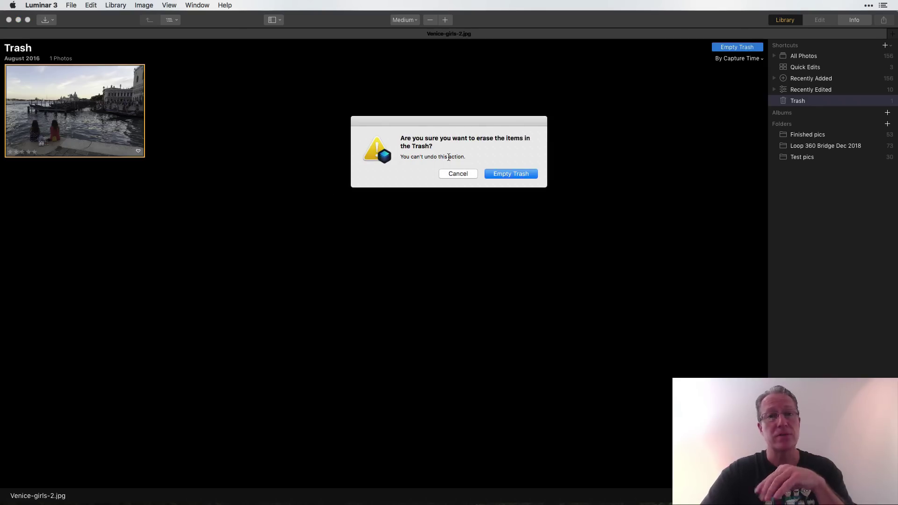
pyautogui.click(496, 177)
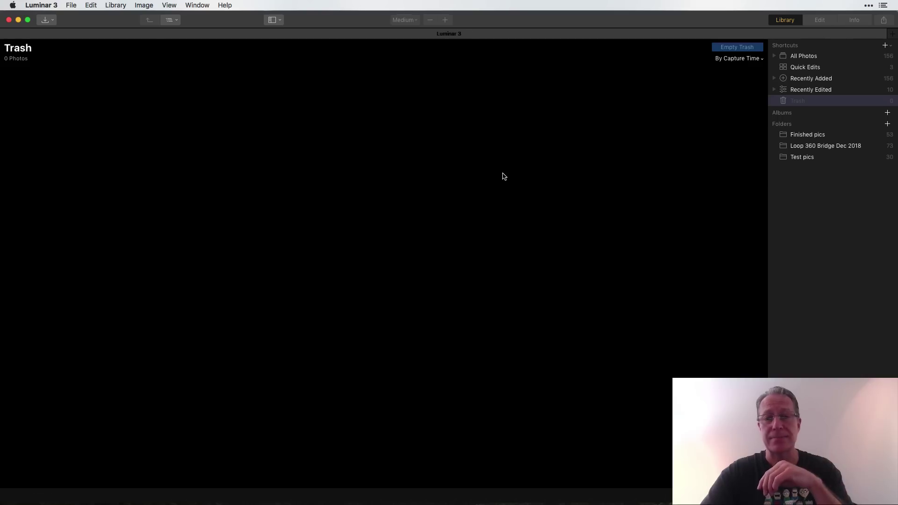
# Return to All Photos, select Venice-girls-1.jpg, and minimize Luminar.
pyautogui.click(799, 57)
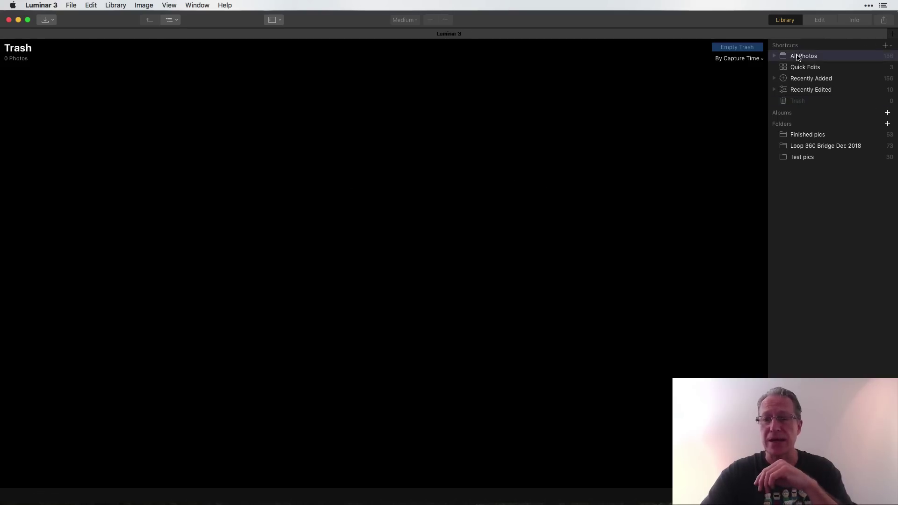
pyautogui.scroll(-10, 389, 267)
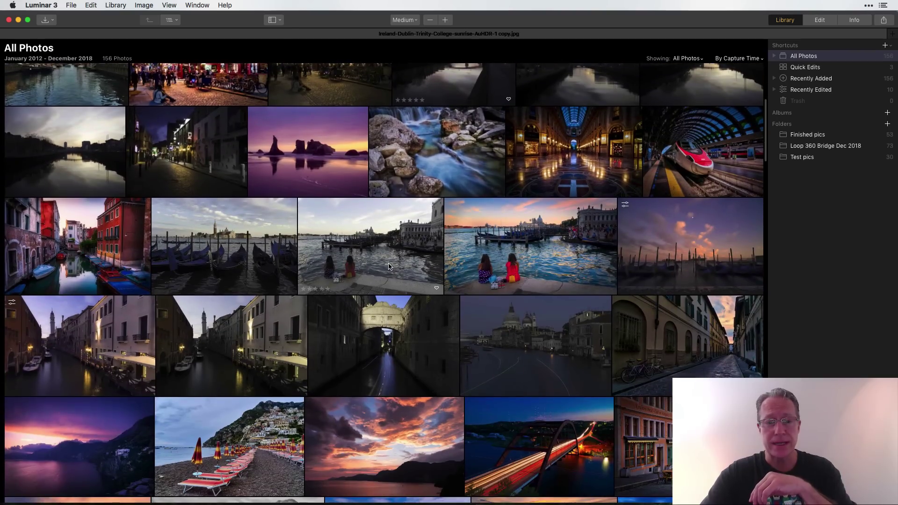
pyautogui.click(394, 235)
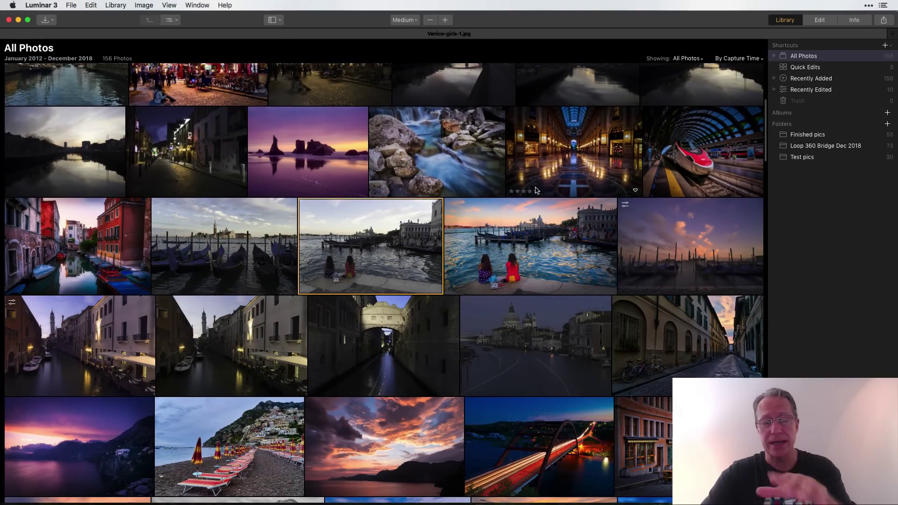
pyautogui.click(19, 20)
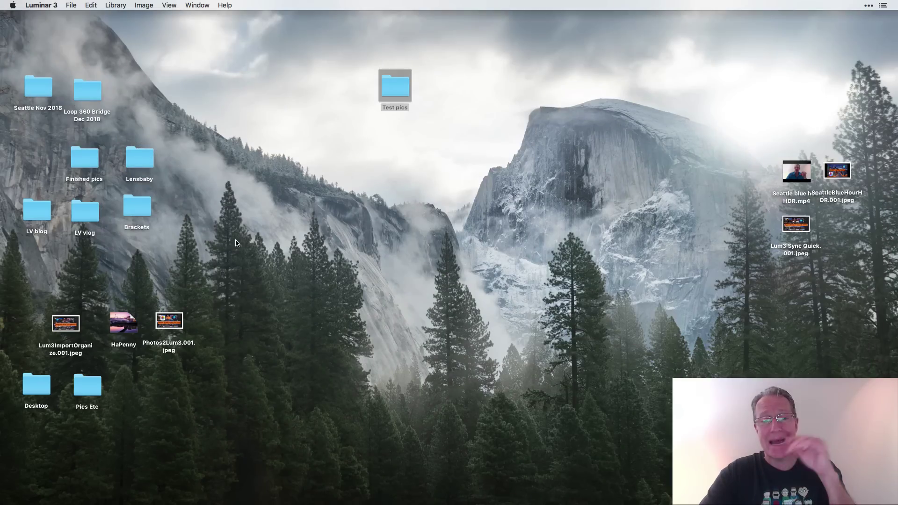
pyautogui.doubleClick(396, 86)
pyautogui.scroll(-5, 471, 254)
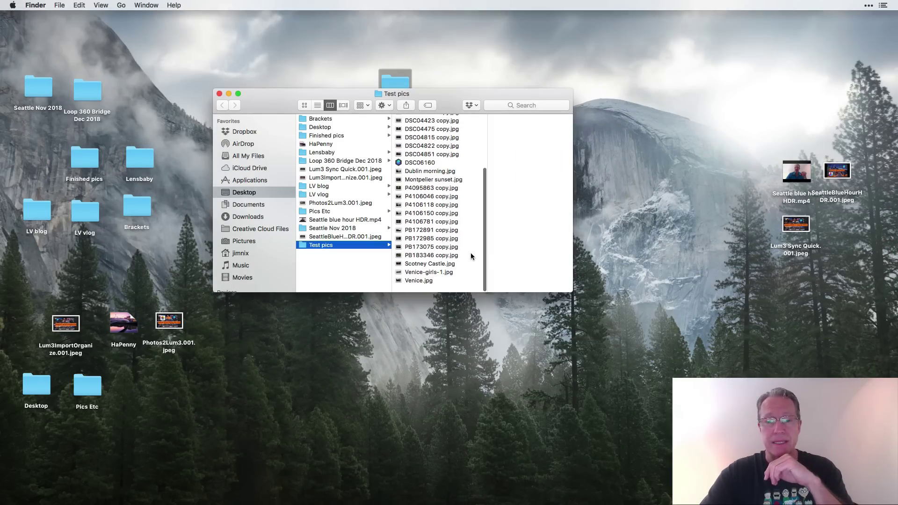
pyautogui.click(428, 280)
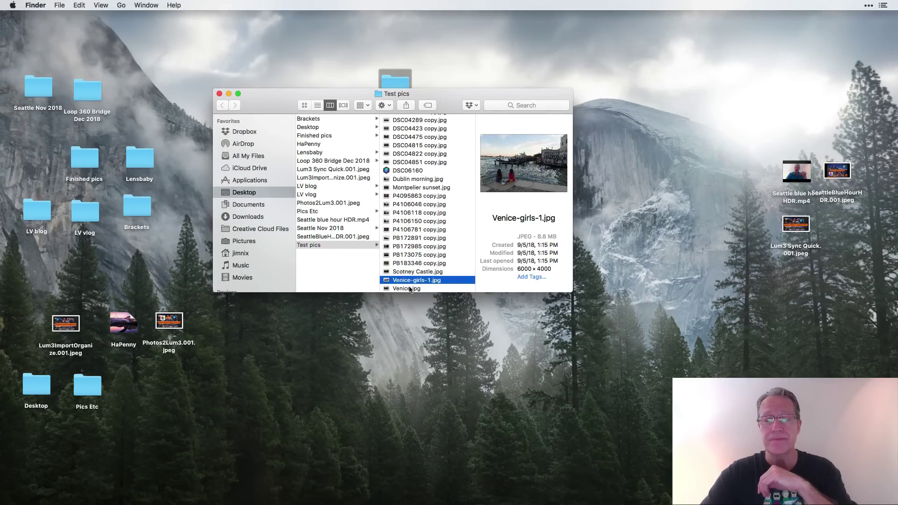
pyautogui.click(410, 288)
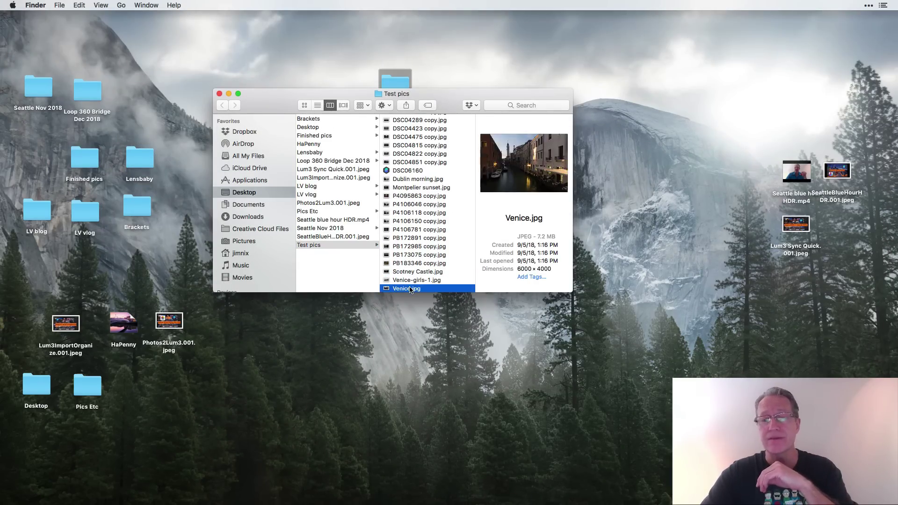
pyautogui.scroll(1, 414, 286)
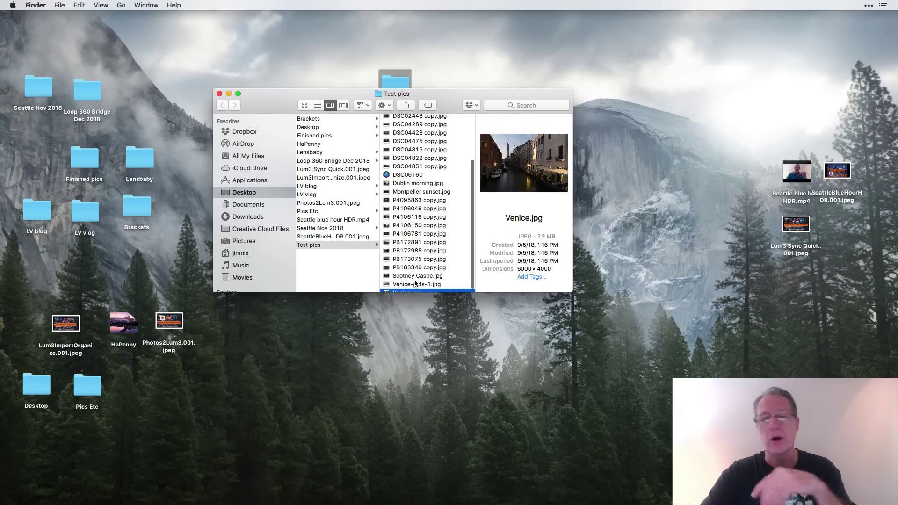
pyautogui.scroll(-1, 417, 277)
pyautogui.click(417, 281)
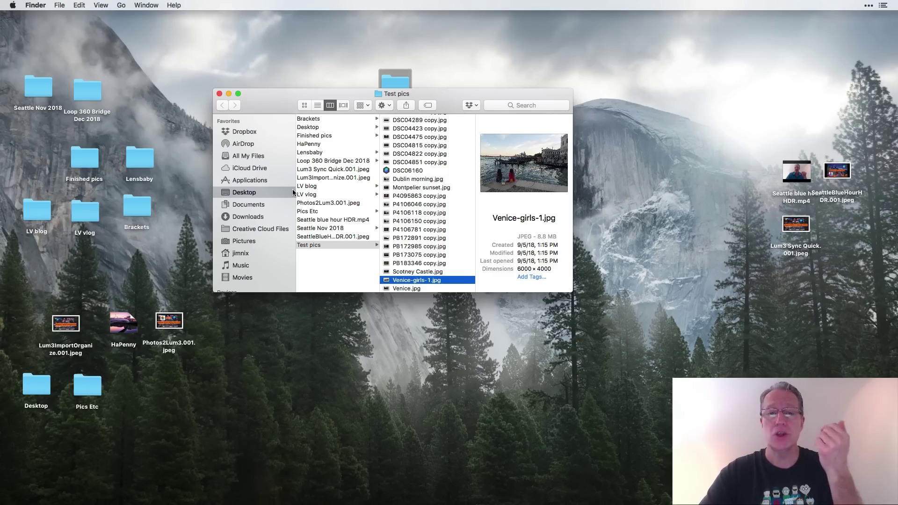
pyautogui.click(220, 94)
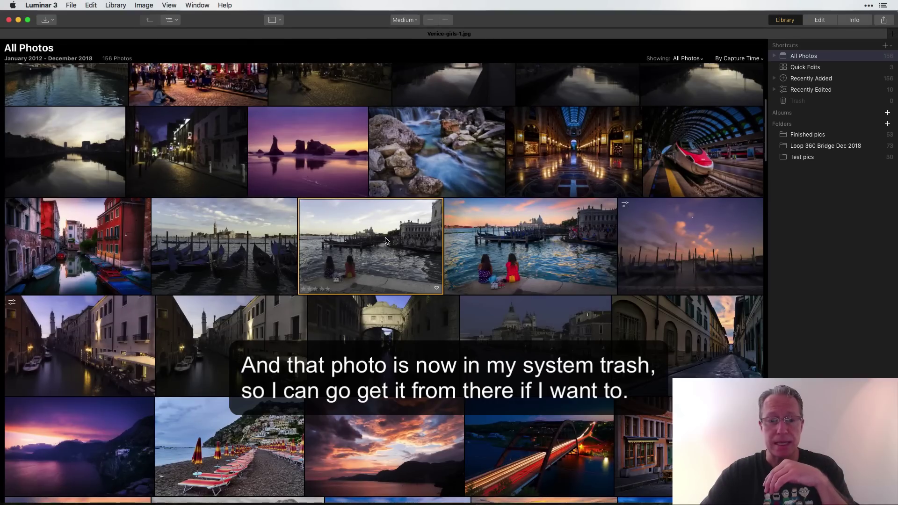
# Trash Venice-girls-1.jpg, drag it from Trash back onto Test pics, and show All Photos.
pyautogui.moveTo(388, 241); pyautogui.dragTo(796, 102)
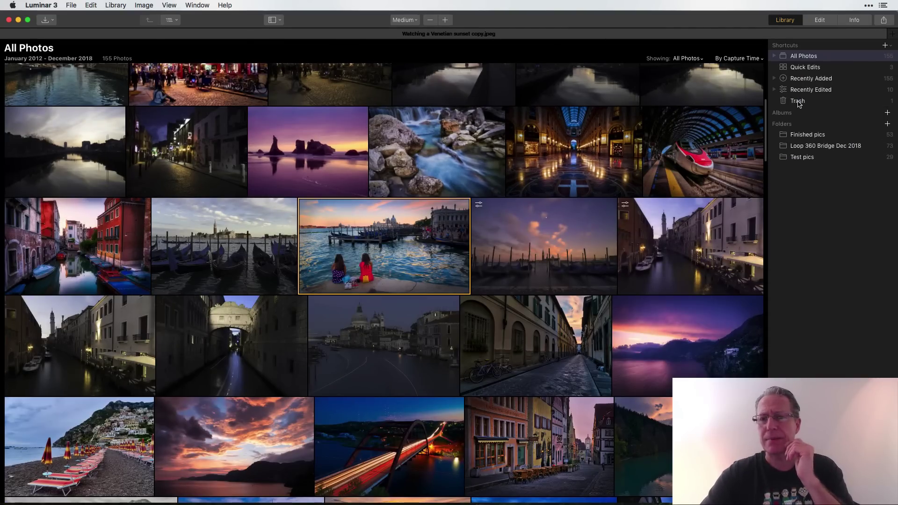
pyautogui.click(798, 102)
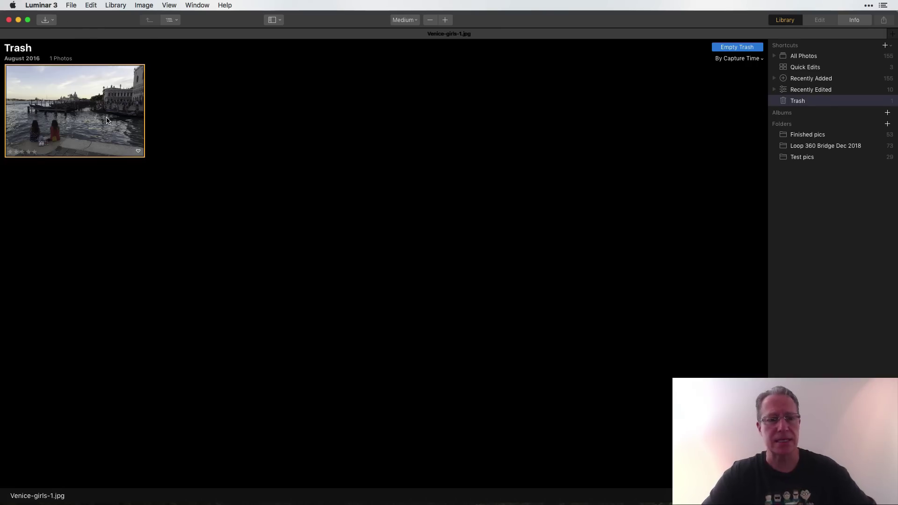
pyautogui.moveTo(107, 120); pyautogui.dragTo(808, 159)
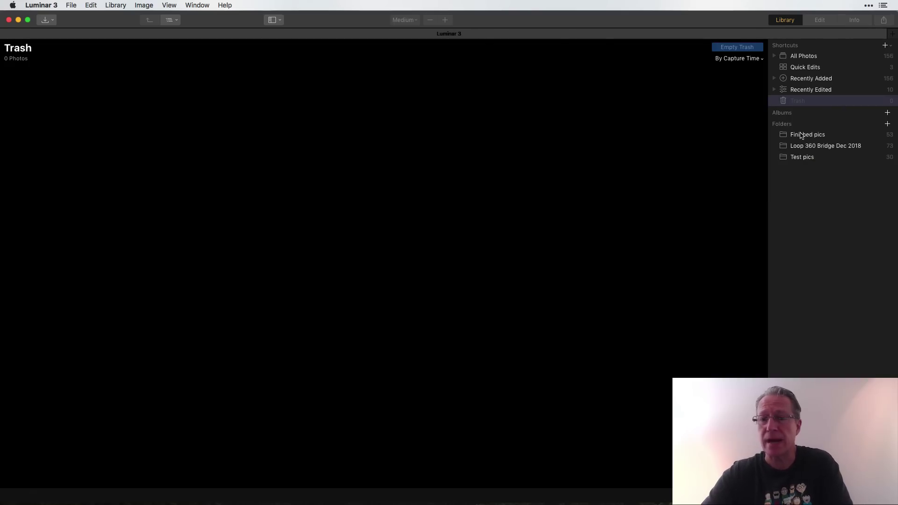
pyautogui.click(804, 56)
pyautogui.scroll(-5, 429, 348)
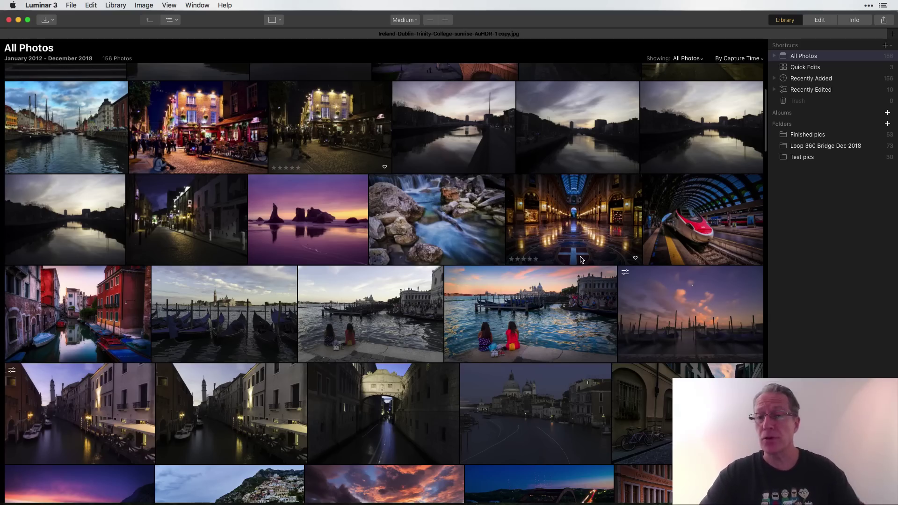
# Add the Brackets folder from disk to the library.
pyautogui.click(890, 125)
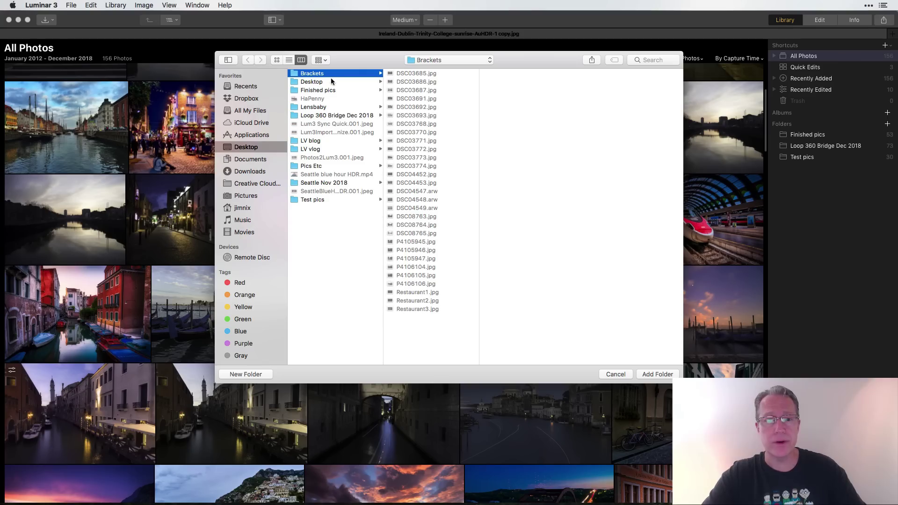
pyautogui.click(657, 374)
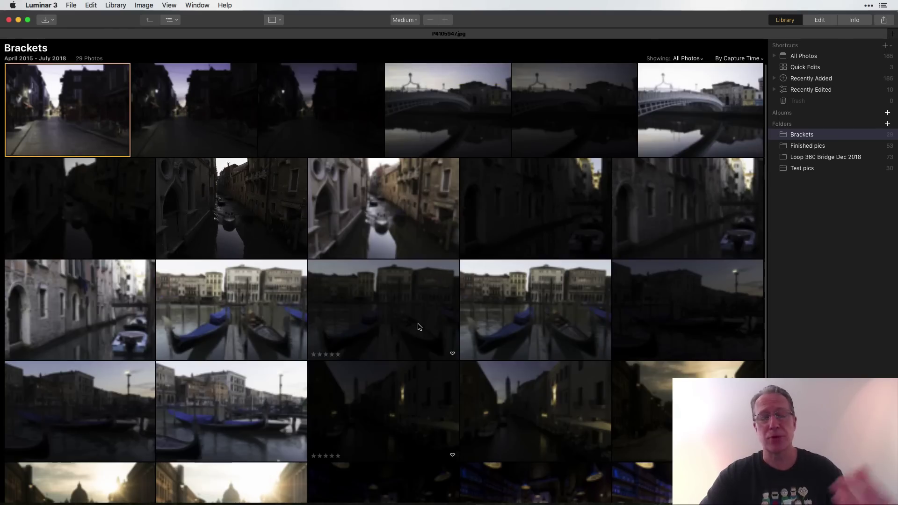
pyautogui.scroll(-5, 419, 326)
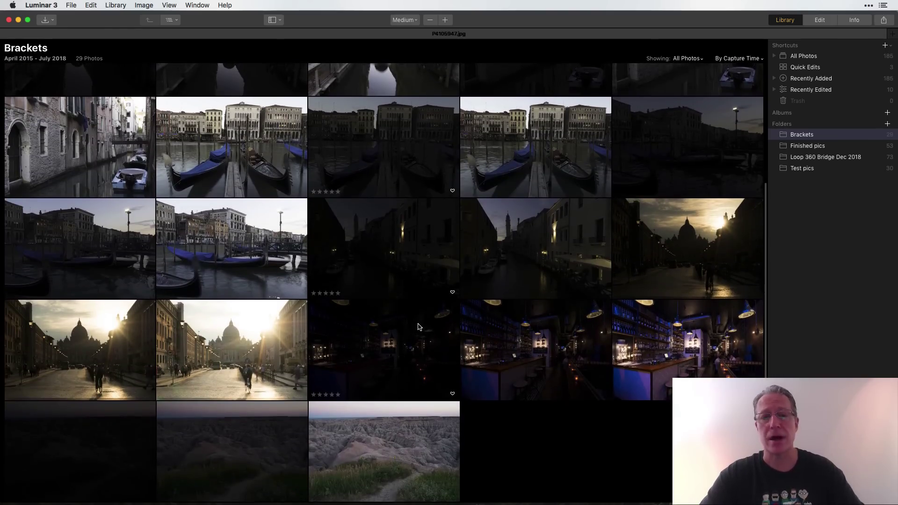
pyautogui.scroll(-1, 420, 327)
# Select the bright badlands photo and create a new album holding it.
pyautogui.click(363, 462)
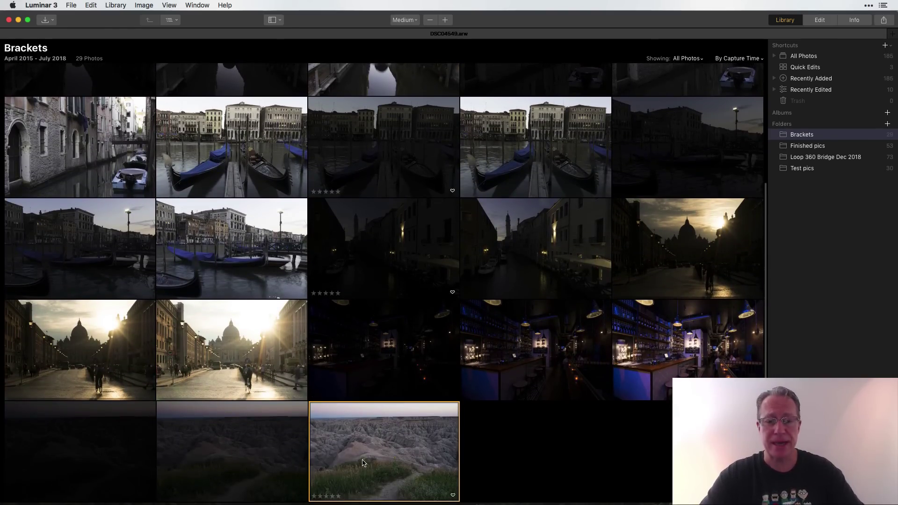
pyautogui.click(263, 452)
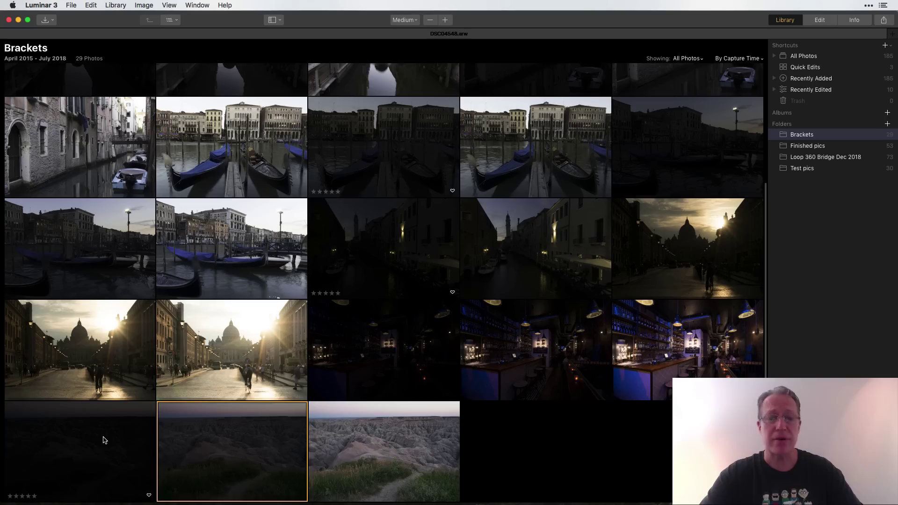
pyautogui.click(106, 440)
pyautogui.click(378, 444)
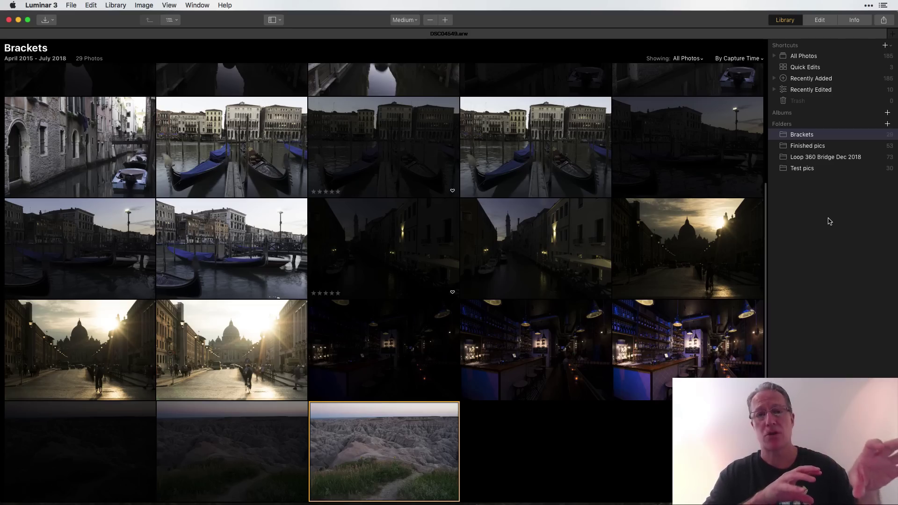
pyautogui.click(888, 113)
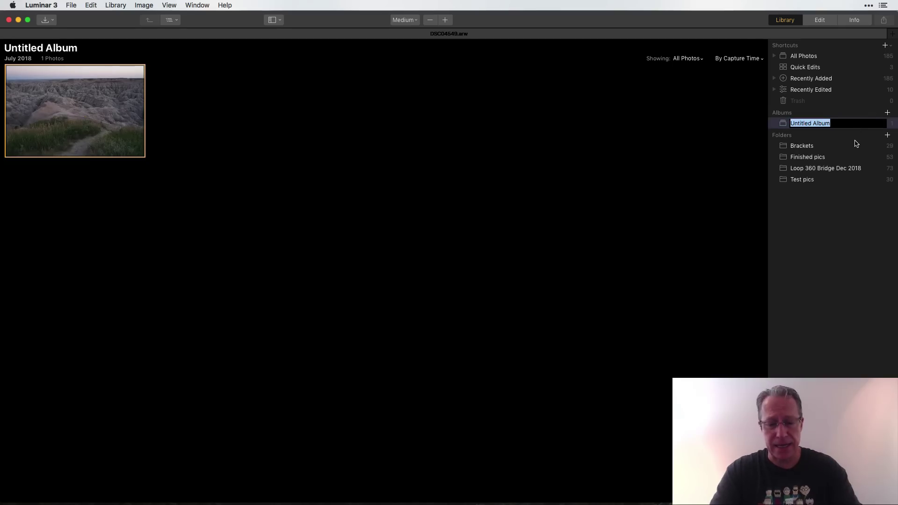
# Name the album 'Awesome faves' and add the Venice sunset and light-trail bridge photos from Finished pics.
pyautogui.write('Awesome f')
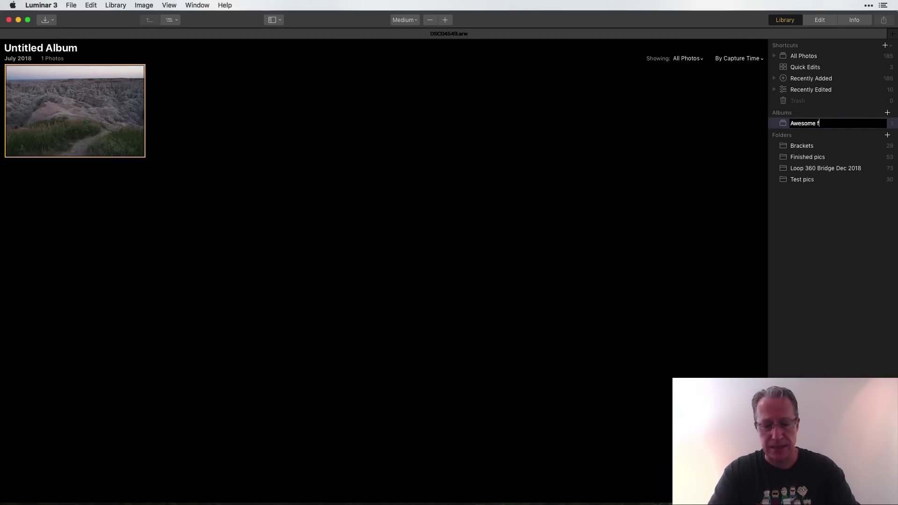
pyautogui.write('aves')
pyautogui.press('Return')
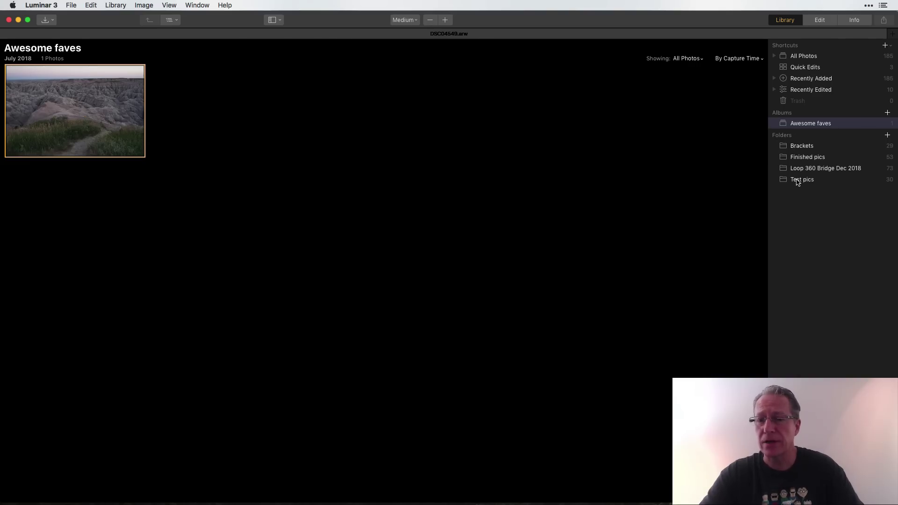
pyautogui.click(804, 158)
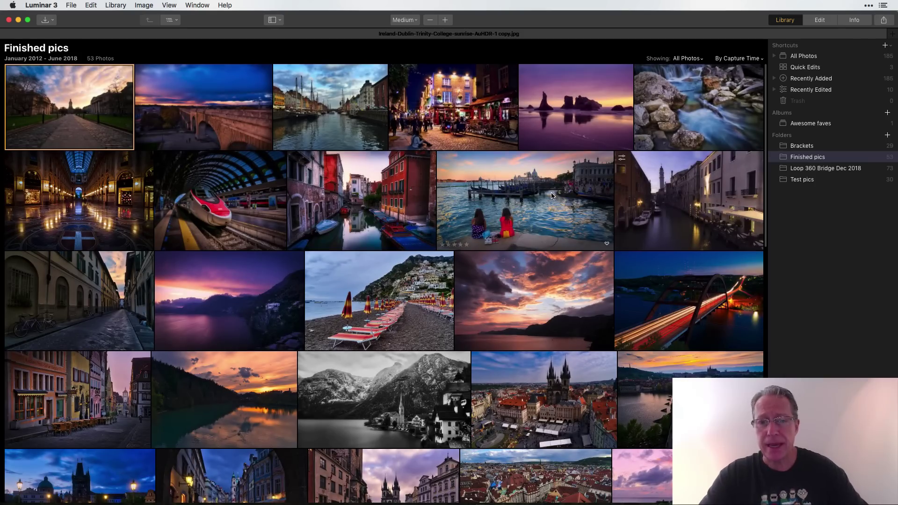
pyautogui.moveTo(554, 197); pyautogui.dragTo(809, 127)
pyautogui.moveTo(677, 313); pyautogui.dragTo(809, 125)
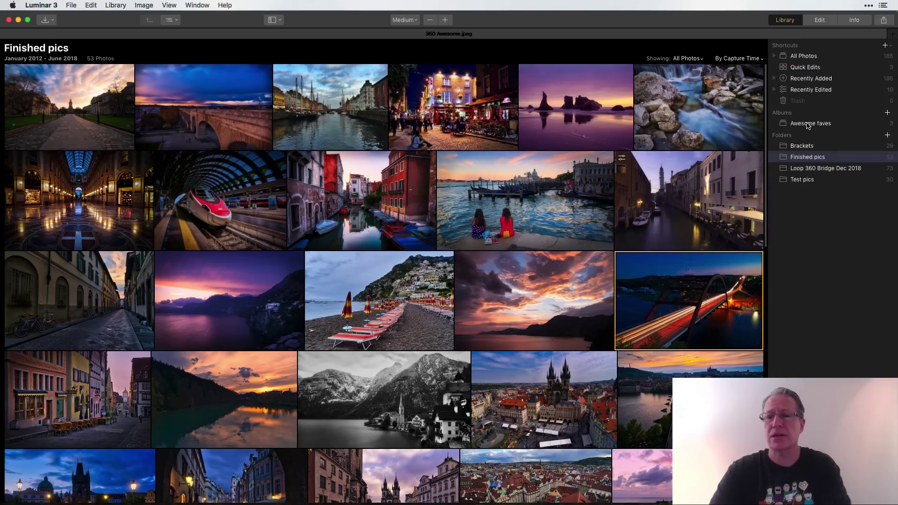
# Remove the photos from the Awesome faves album.
pyautogui.click(809, 124)
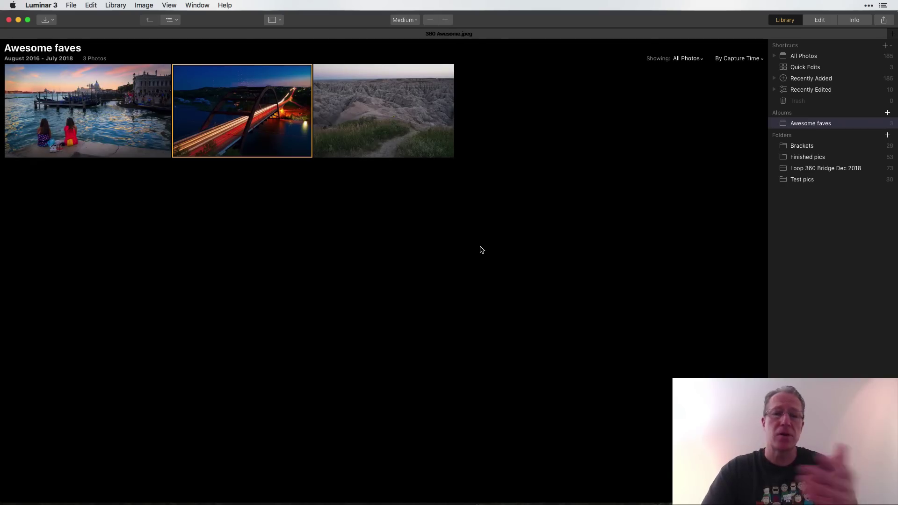
pyautogui.click(425, 153)
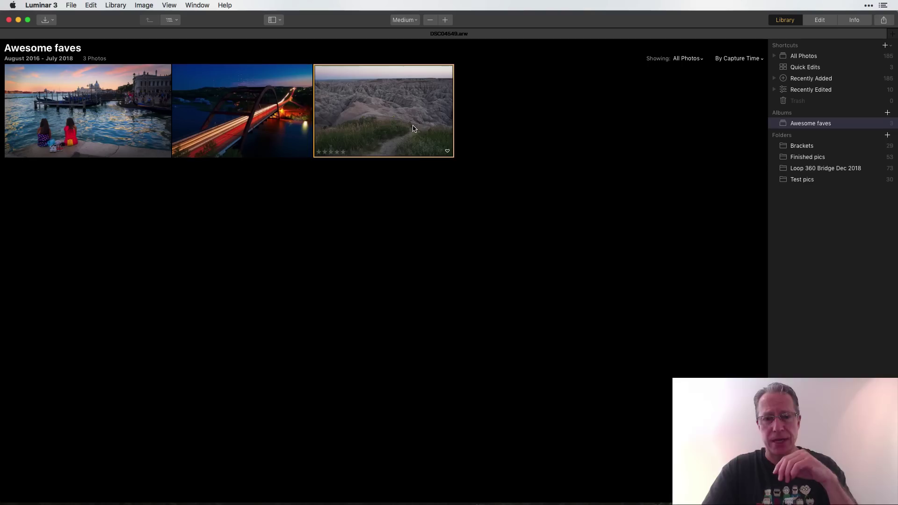
pyautogui.press('BackSpace')
pyautogui.press('BackSpace')
pyautogui.press('BackSpace')
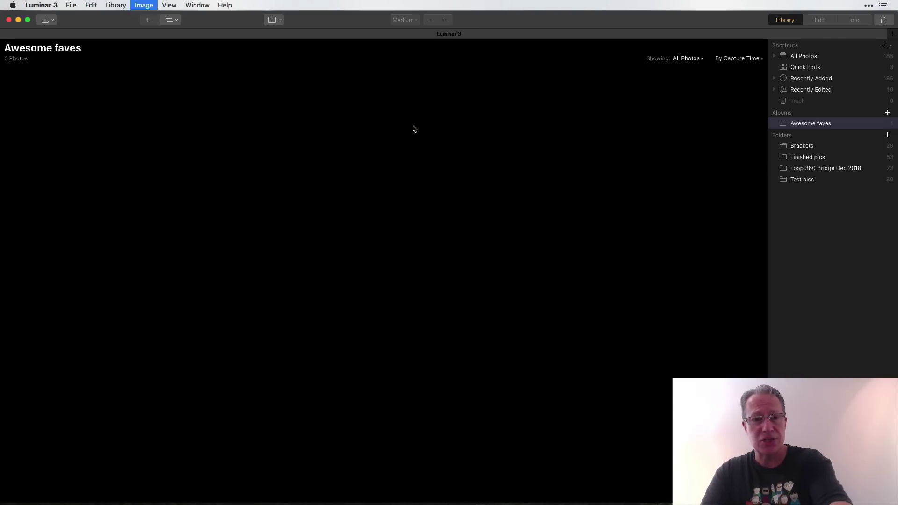
# Delete the Awesome faves album and confirm Delete Album.
pyautogui.rightClick(811, 126)
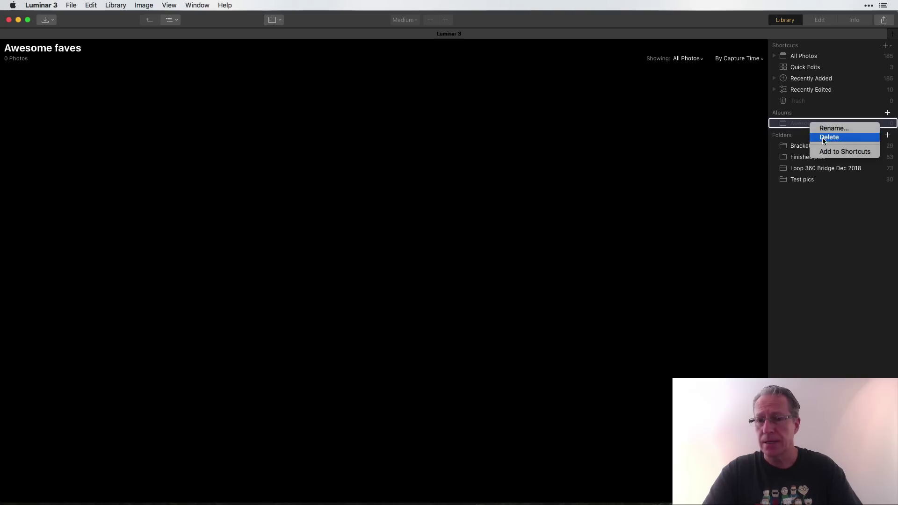
pyautogui.click(822, 138)
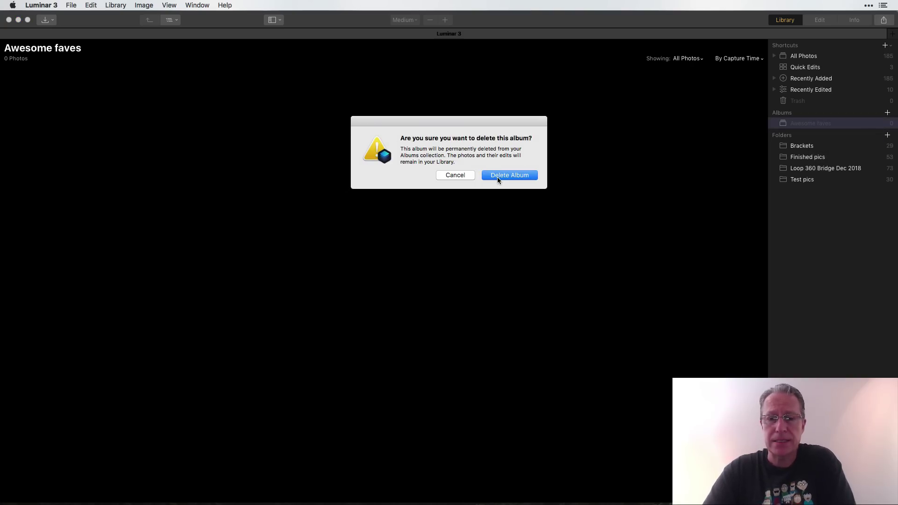
pyautogui.click(498, 177)
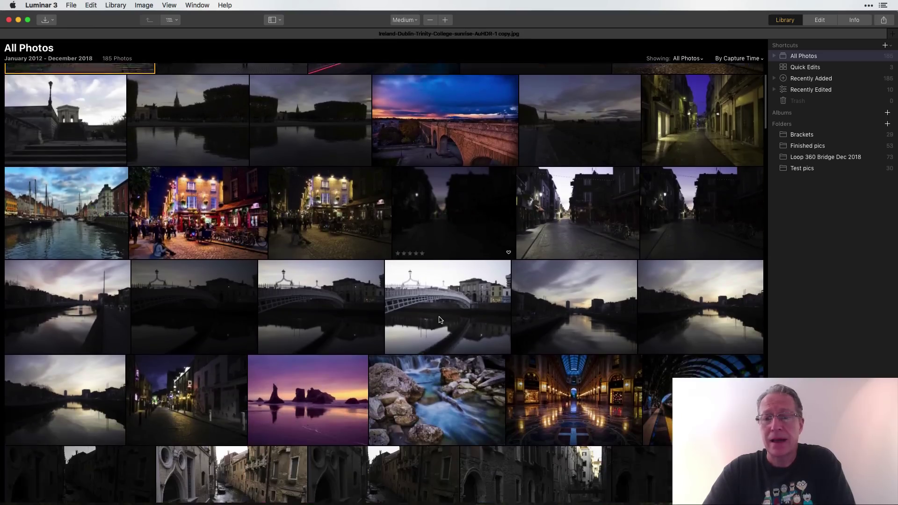
pyautogui.scroll(-15, 439, 320)
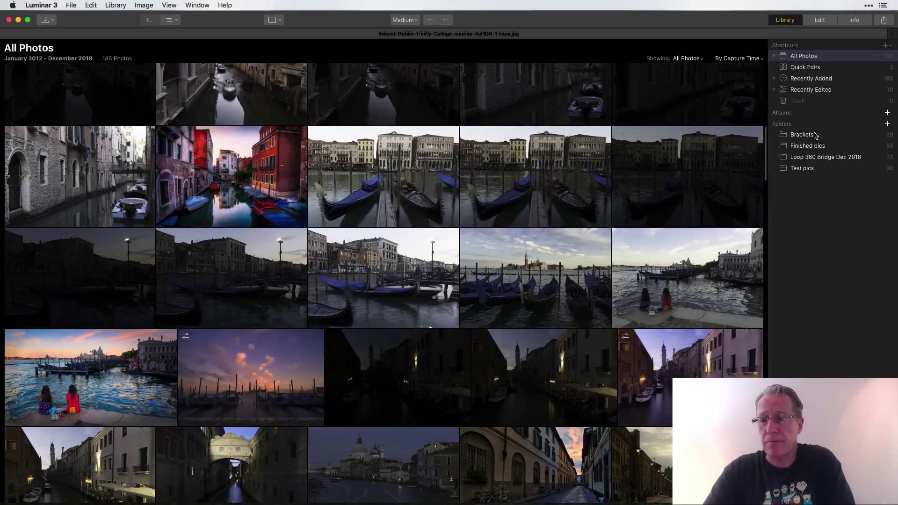
pyautogui.click(815, 135)
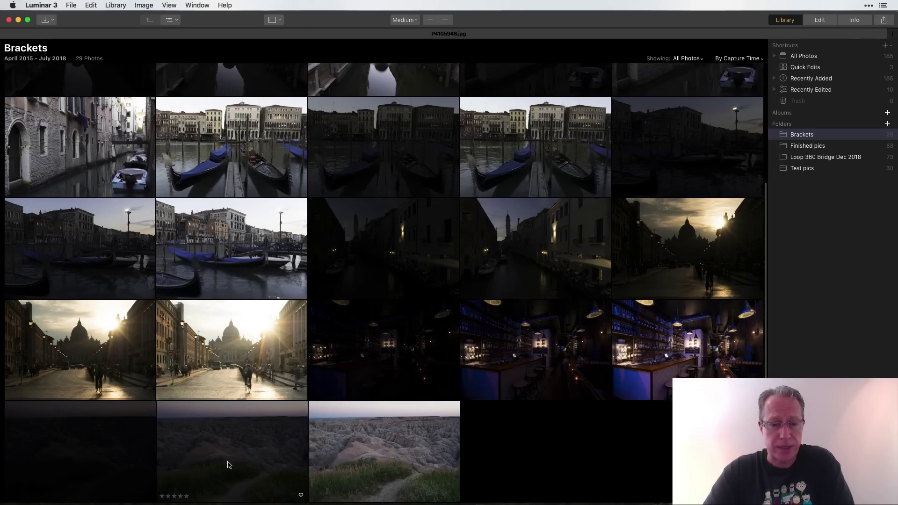
pyautogui.click(807, 58)
pyautogui.scroll(2, 588, 251)
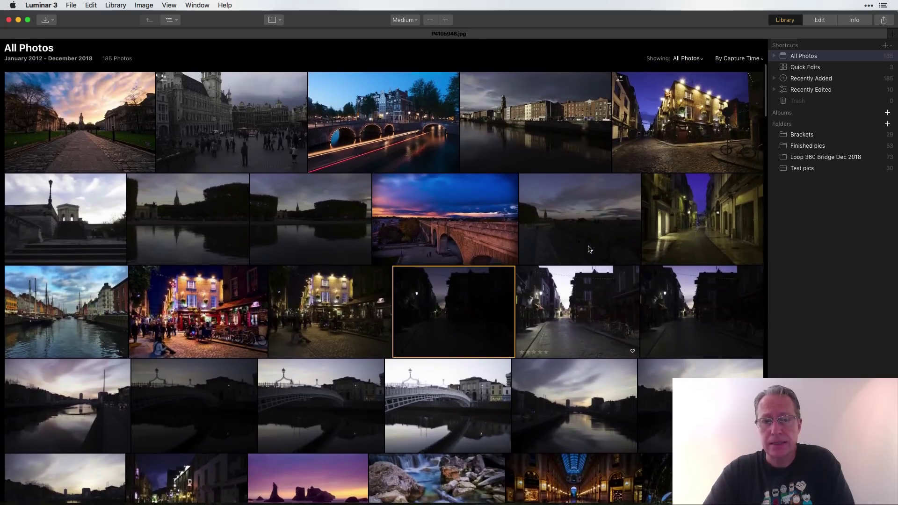
pyautogui.scroll(-20, 588, 249)
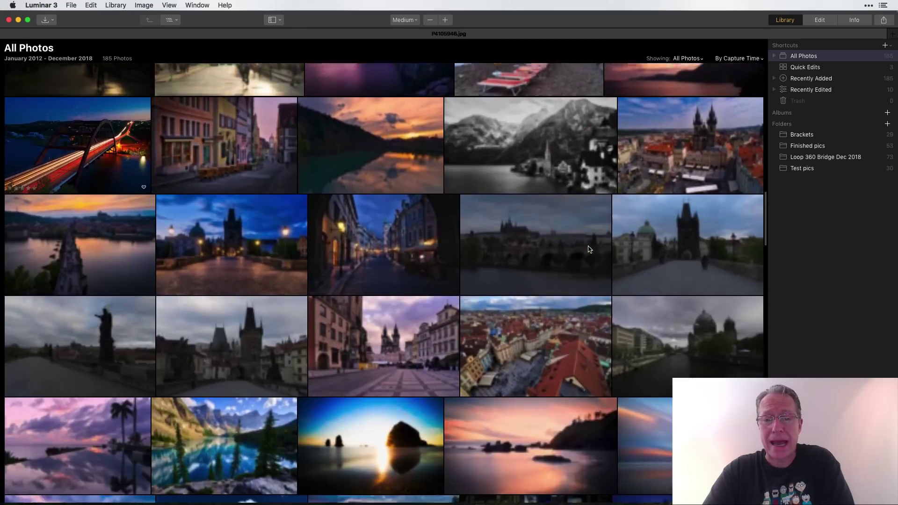
pyautogui.scroll(-20, 589, 249)
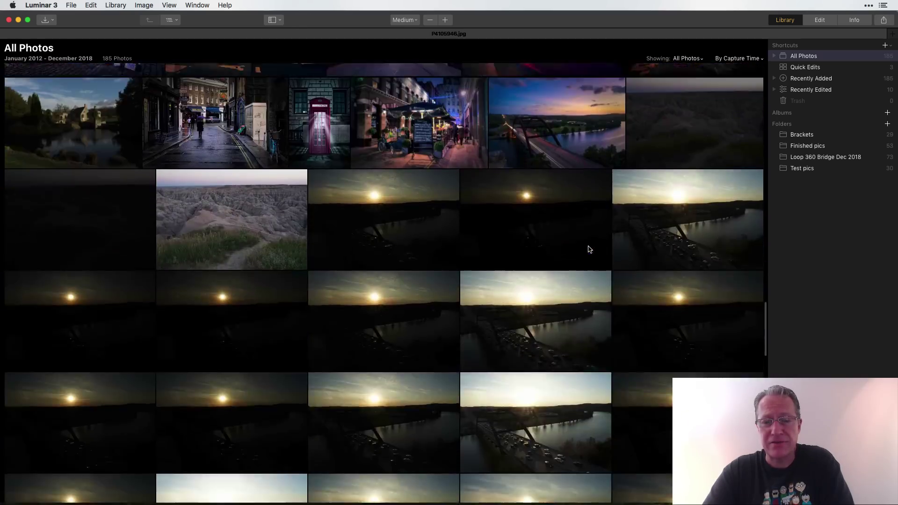
pyautogui.scroll(20, 590, 250)
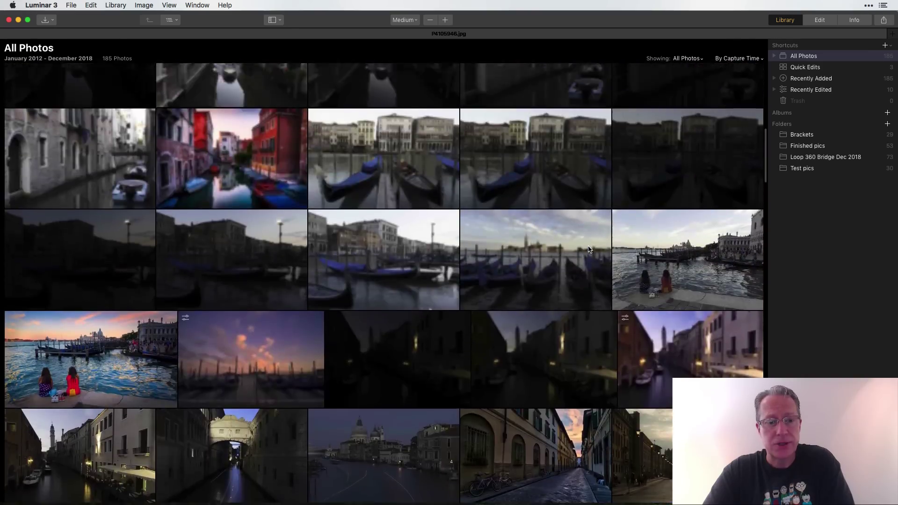
pyautogui.scroll(-3, 588, 250)
pyautogui.click(56, 245)
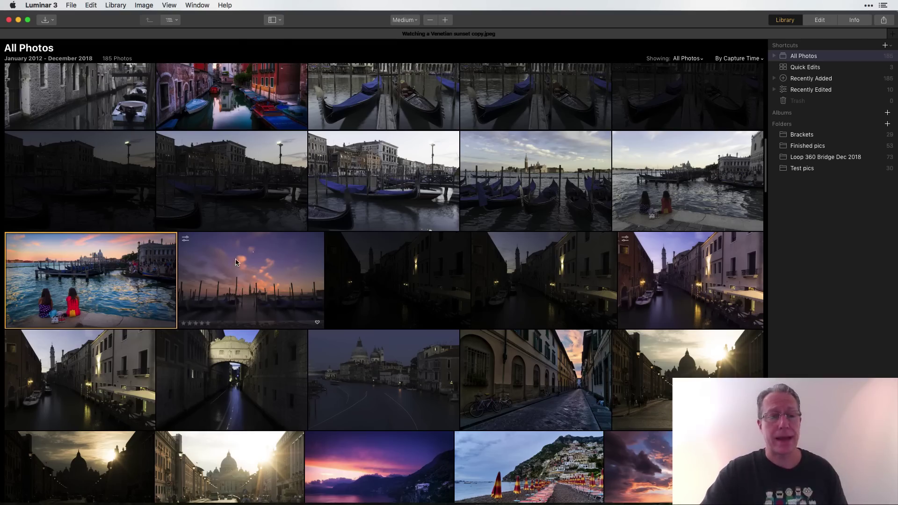
# Reveal Luminar's Looks folder in Finder from the File menu.
pyautogui.click(72, 5)
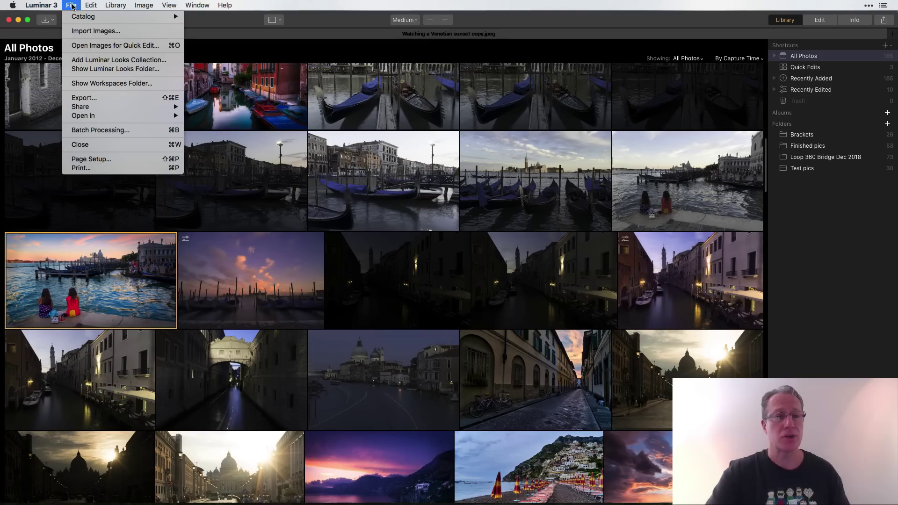
pyautogui.click(106, 72)
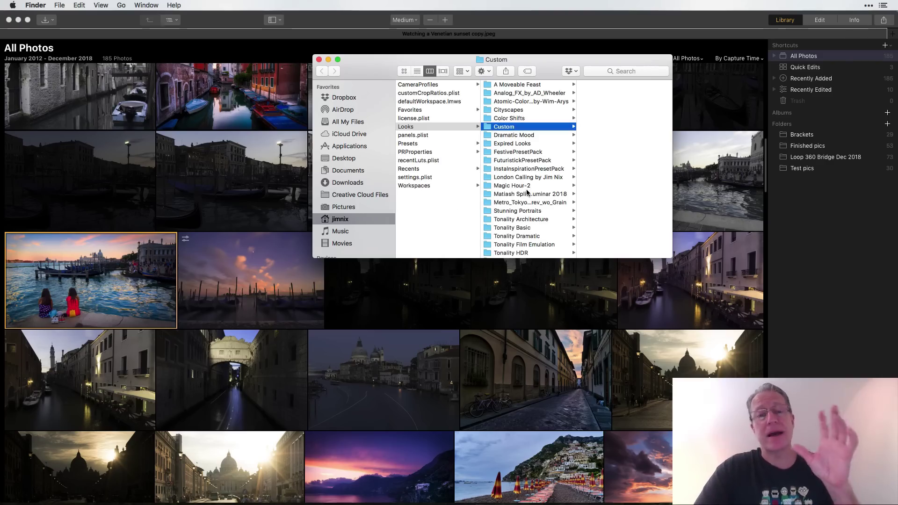
pyautogui.hscroll(-2, 527, 192)
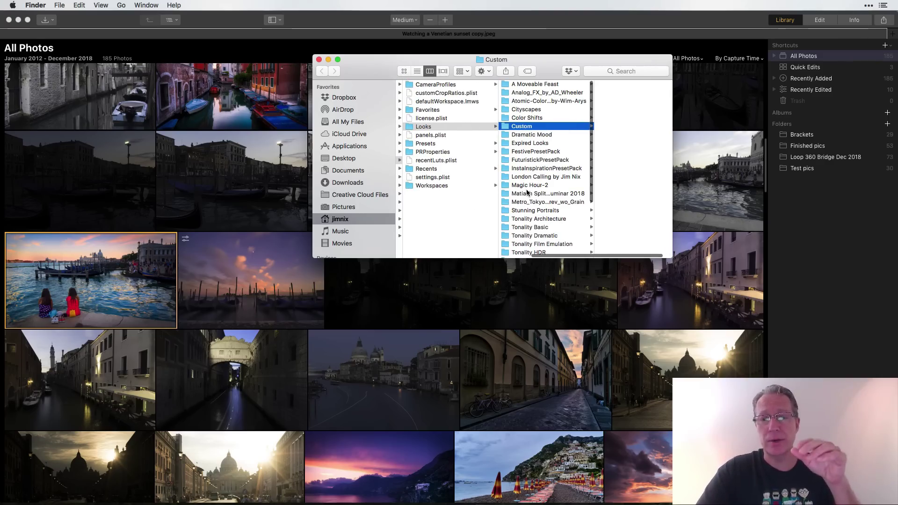
pyautogui.scroll(-5, 527, 192)
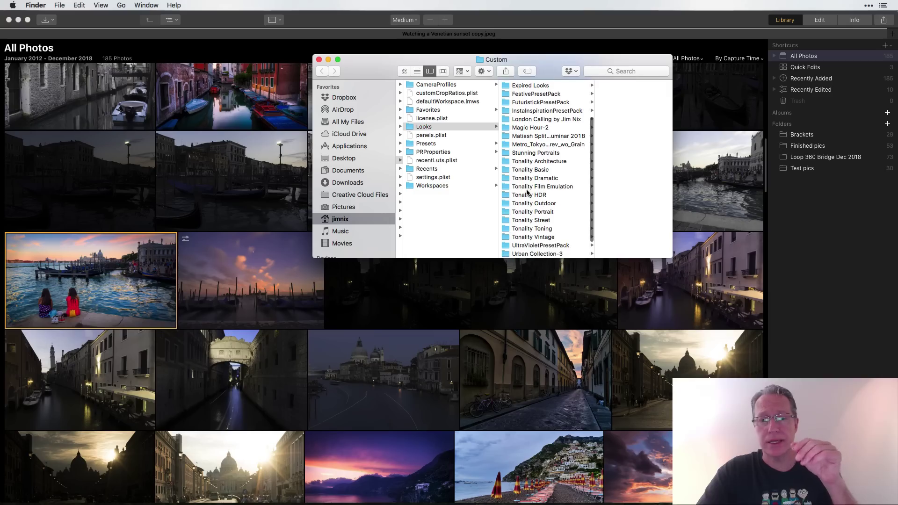
pyautogui.scroll(-2, 527, 192)
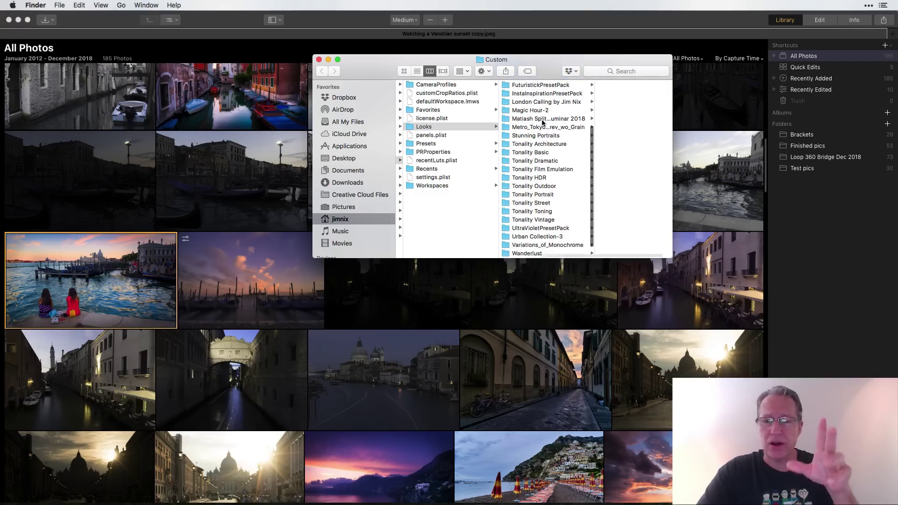
pyautogui.scroll(5, 543, 123)
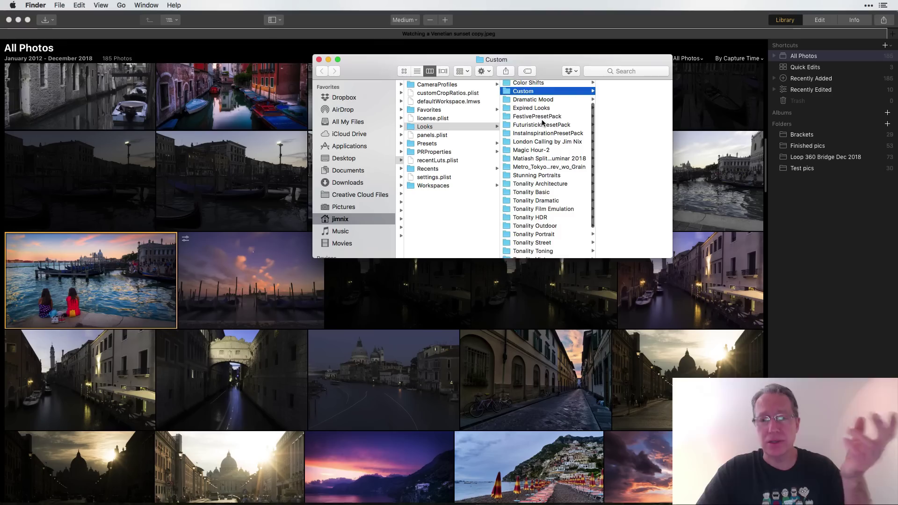
pyautogui.scroll(2, 542, 123)
pyautogui.hscroll(-5, 543, 123)
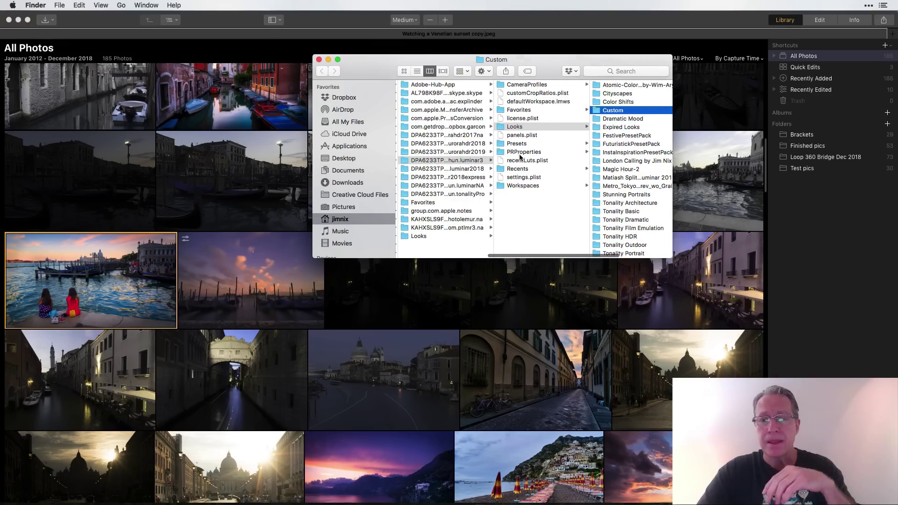
# Browse the Presets and Looks folders, opening the London Calling by Jim Nix looks folder.
pyautogui.click(517, 144)
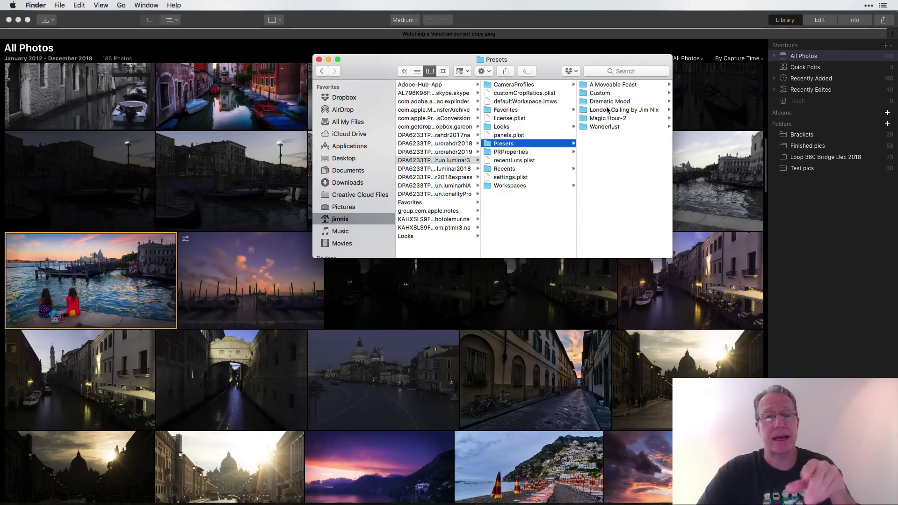
pyautogui.click(509, 126)
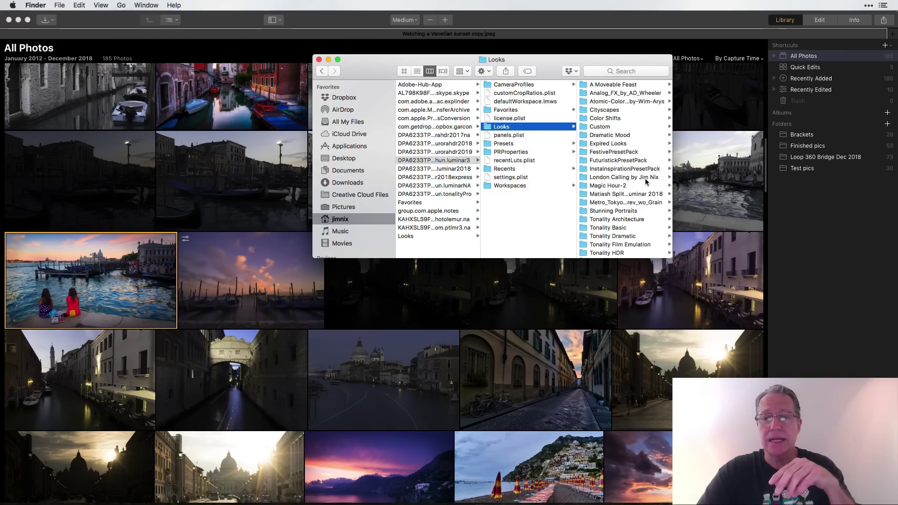
pyautogui.scroll(-3, 646, 182)
pyautogui.click(616, 155)
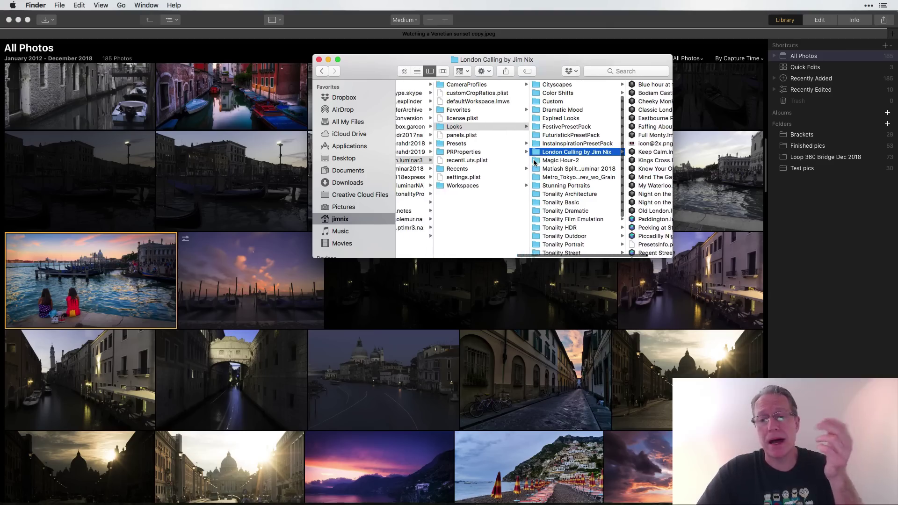
pyautogui.scroll(-3, 623, 162)
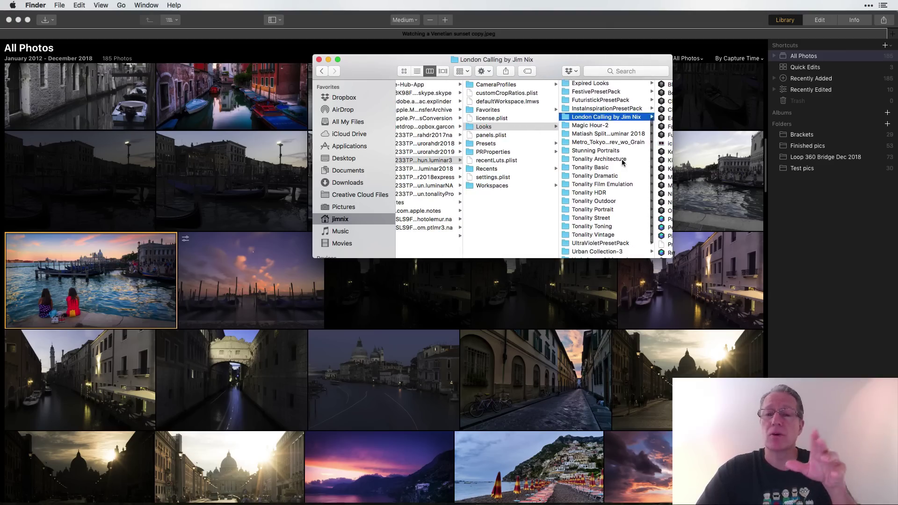
pyautogui.hscroll(-3, 623, 162)
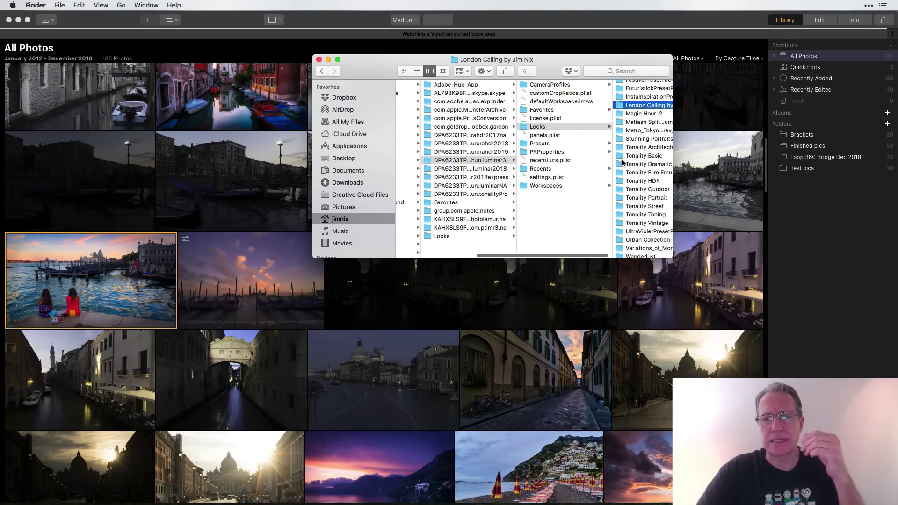
pyautogui.hscroll(-4, 623, 162)
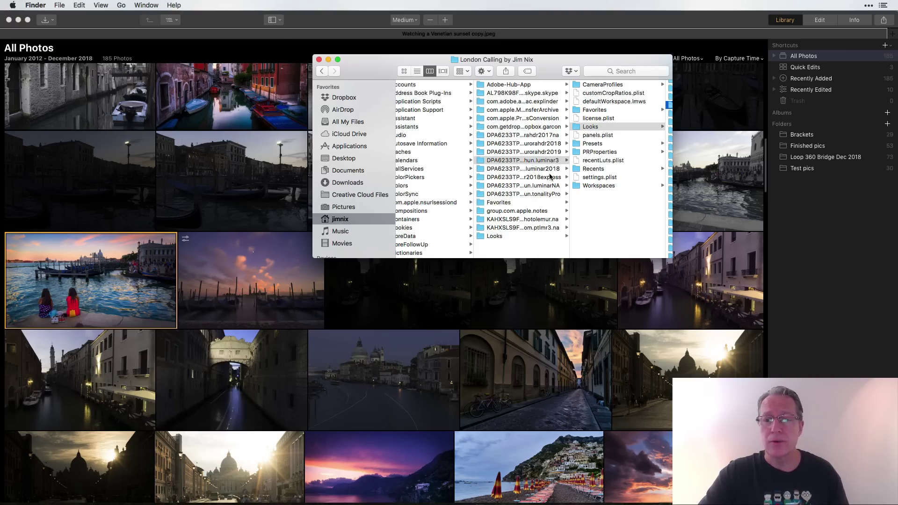
# Open the Luminar 2018 support folder, then Looks, then Presets to list preset folders.
pyautogui.click(549, 169)
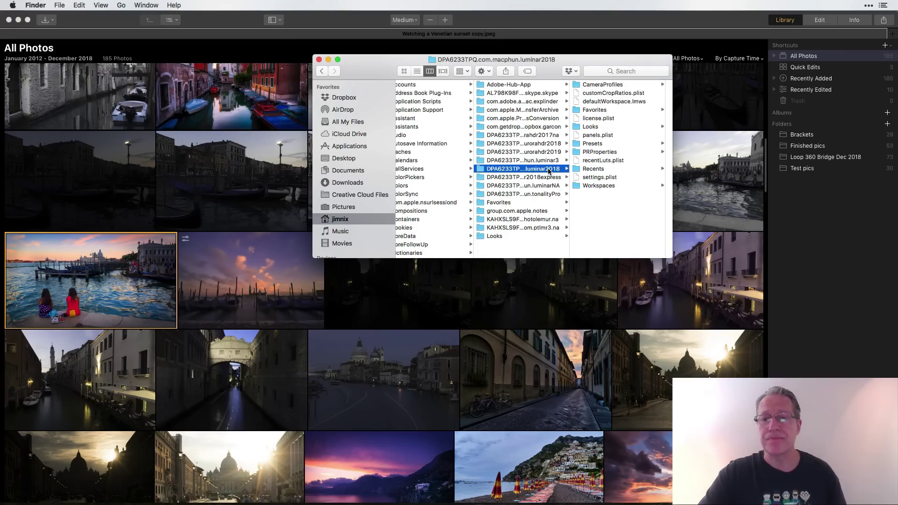
pyautogui.click(599, 126)
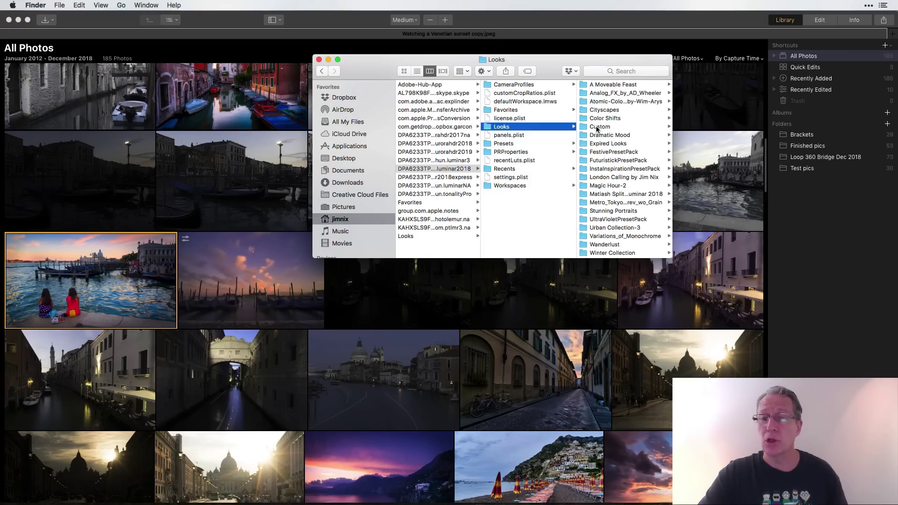
pyautogui.click(516, 144)
pyautogui.hscroll(-3, 577, 184)
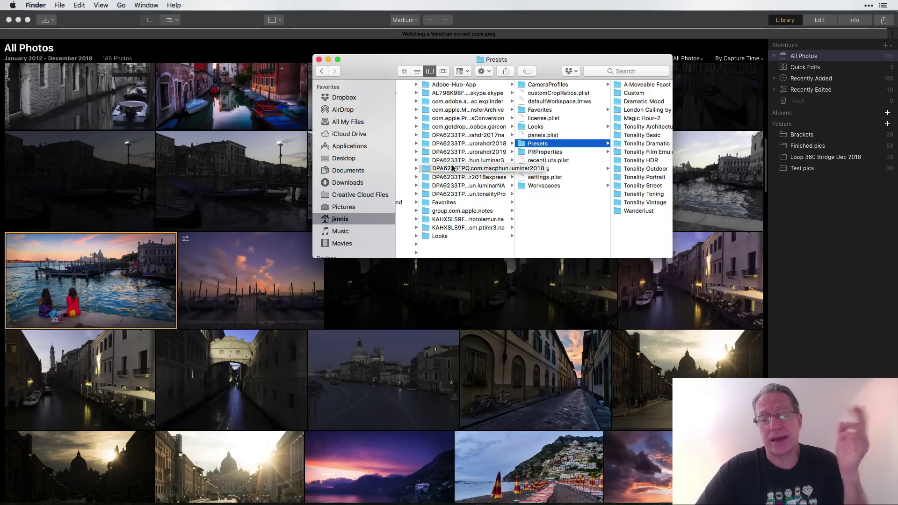
# Close the Finder window and reveal Luminar's Workspaces folder from the File menu.
pyautogui.click(319, 60)
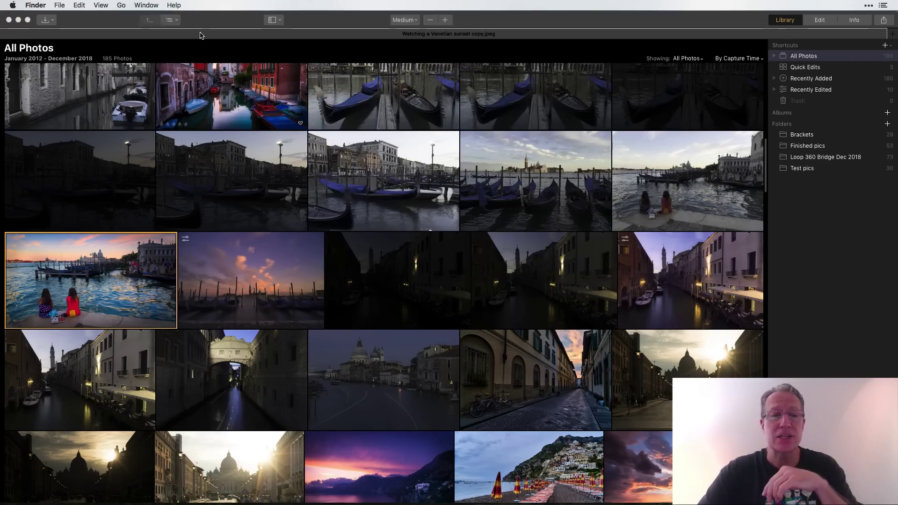
pyautogui.click(74, 20)
pyautogui.click(69, 5)
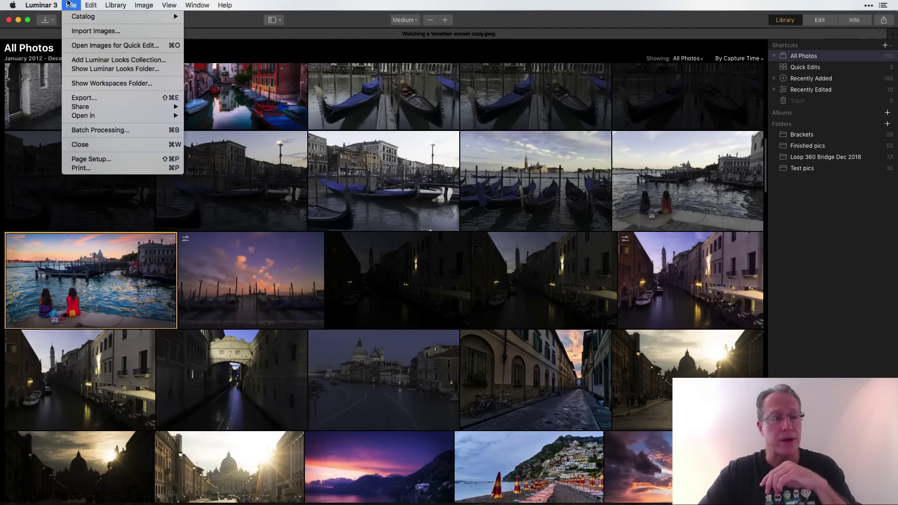
pyautogui.click(112, 83)
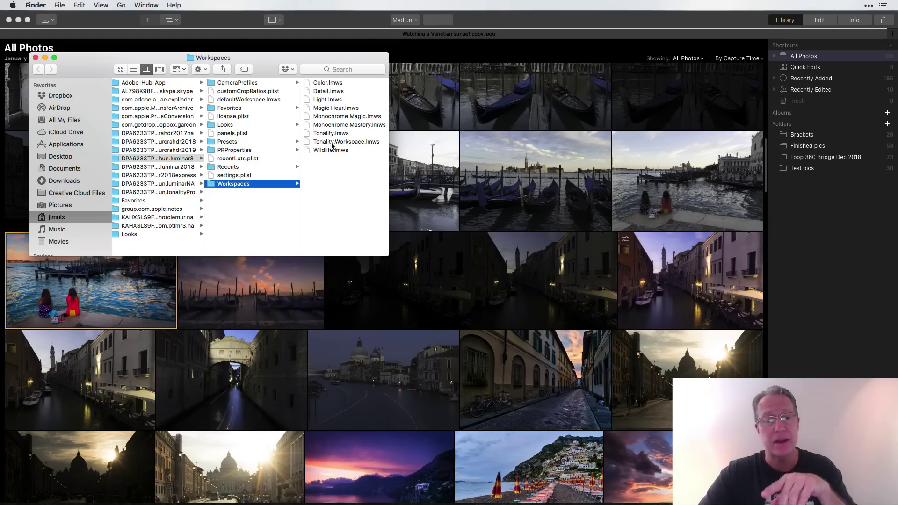
# Browse the Luminar 2018 support folder and select Monochrome Magic.lmws in Workspaces.
pyautogui.hscroll(-3, 261, 175)
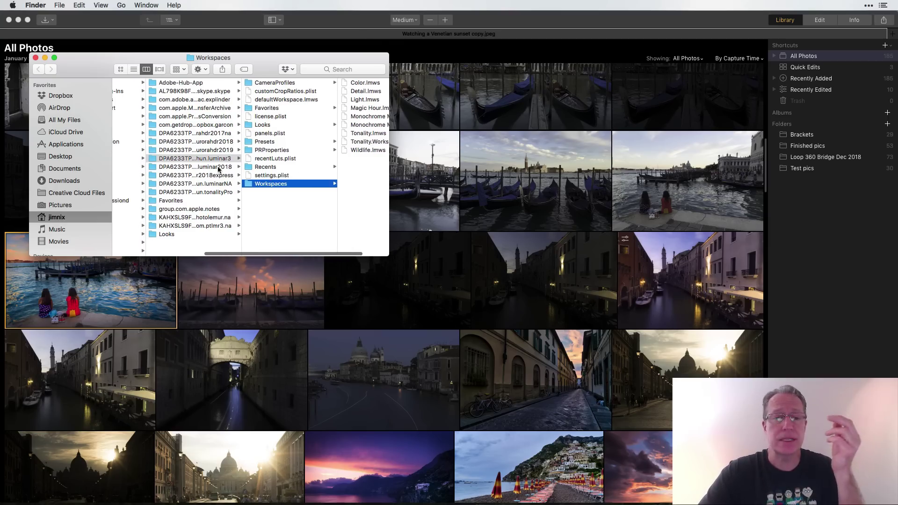
pyautogui.click(219, 168)
pyautogui.click(271, 185)
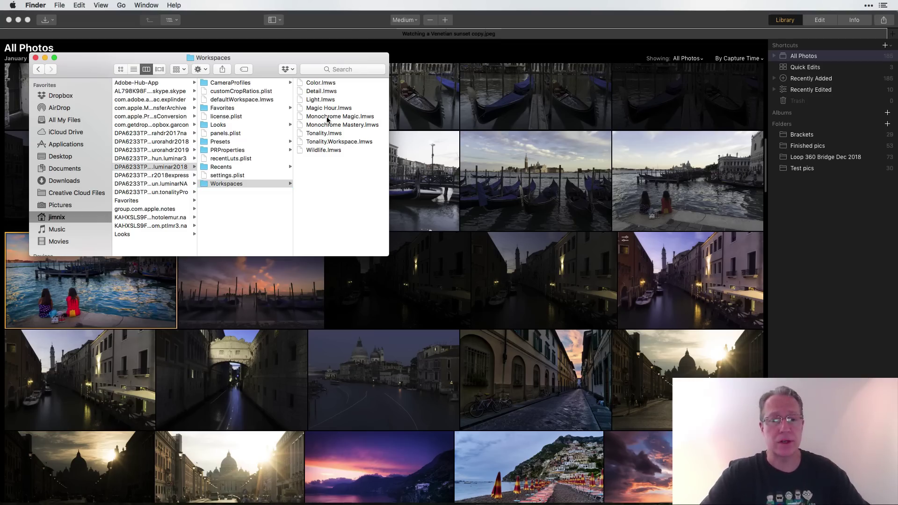
pyautogui.moveTo(328, 117); pyautogui.dragTo(338, 121)
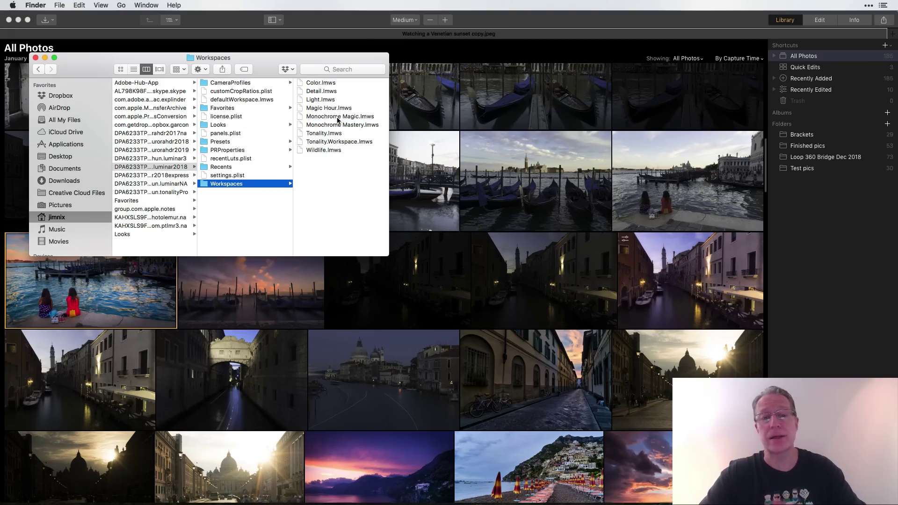
# Close the Workspaces folder window and open Luminar's Image menu for rating options.
pyautogui.click(36, 58)
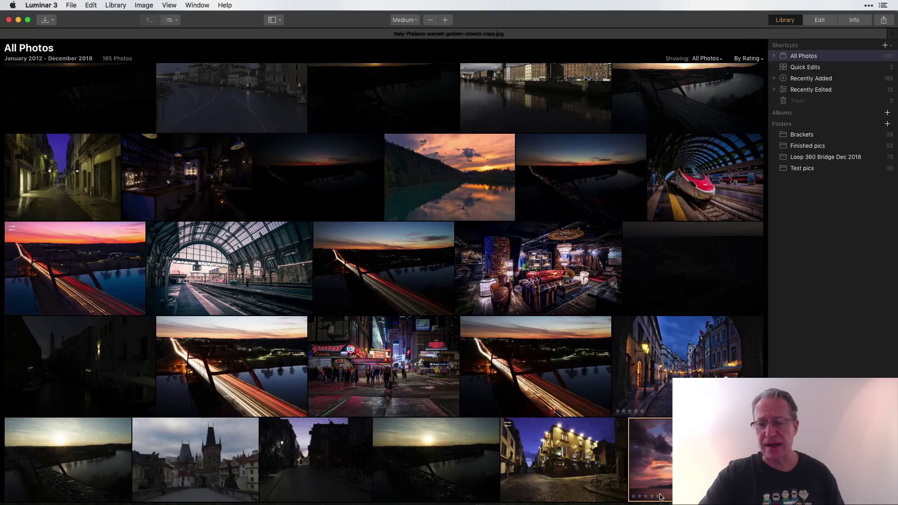
pyautogui.click(149, 4)
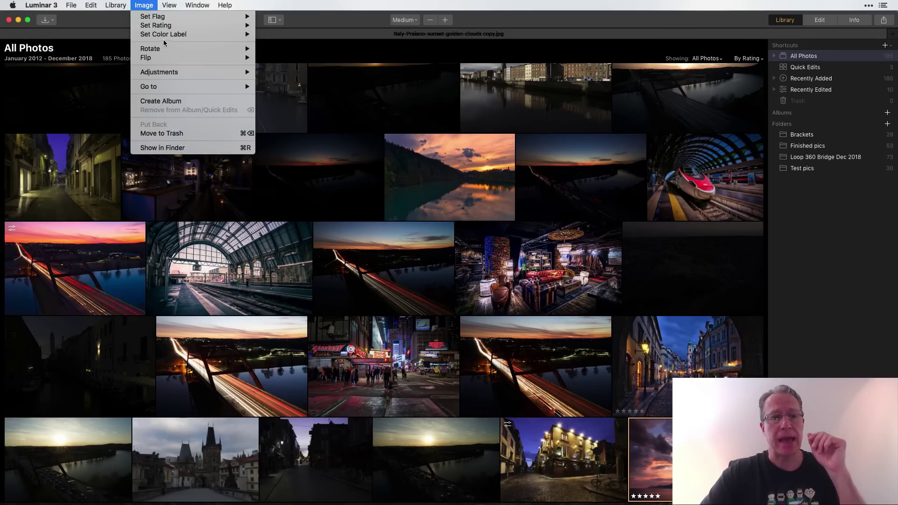
# Set the Praiano sunset photo's rating to 0, then browse flag and colour-label options without choosing.
pyautogui.moveTo(168, 26)
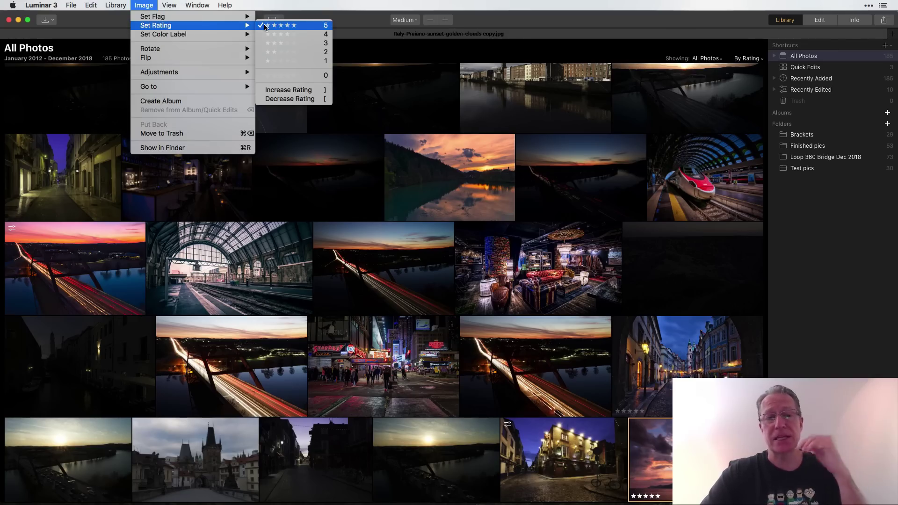
pyautogui.click(285, 76)
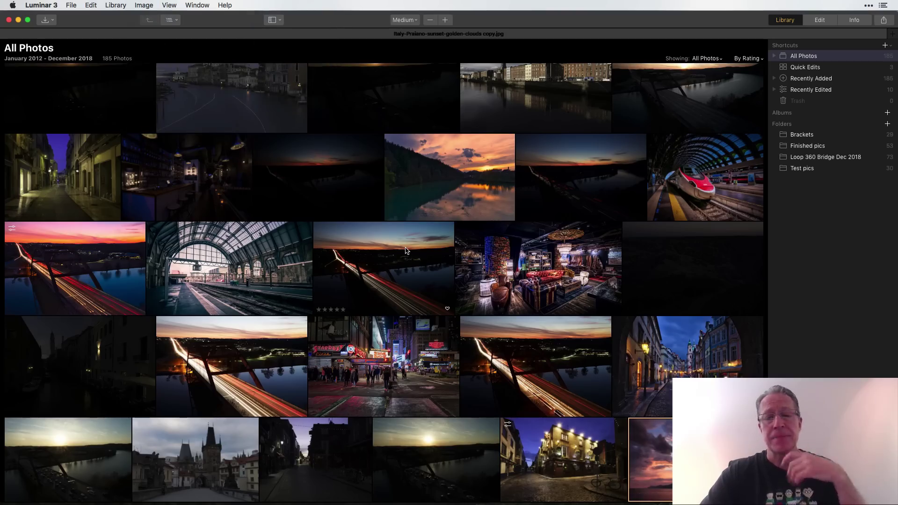
pyautogui.click(145, 5)
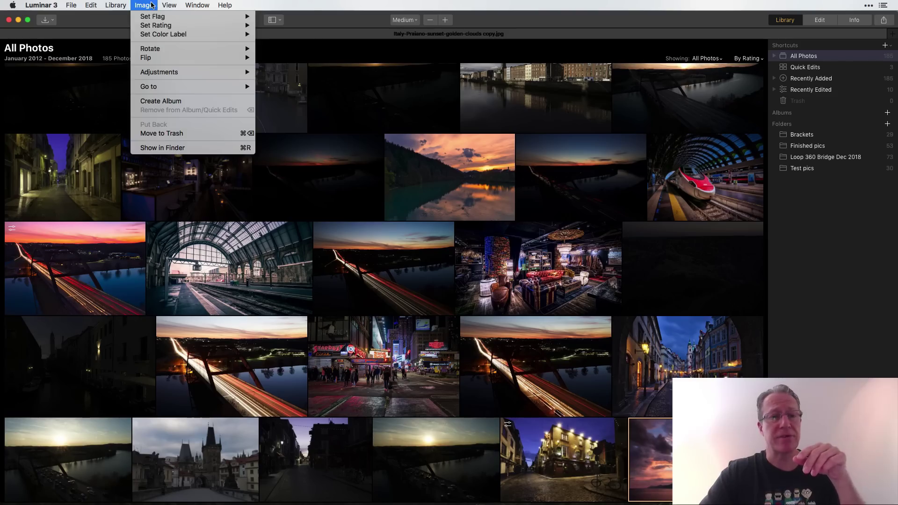
pyautogui.moveTo(163, 20)
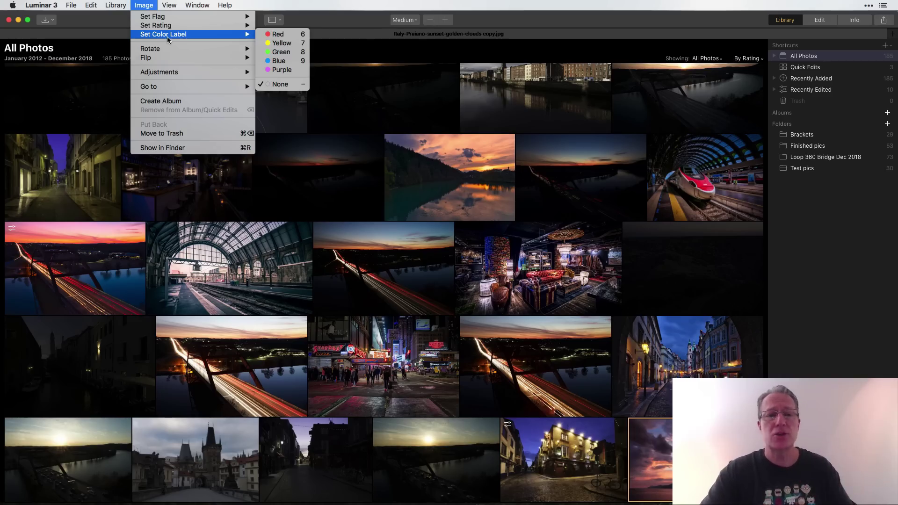
pyautogui.click(326, 14)
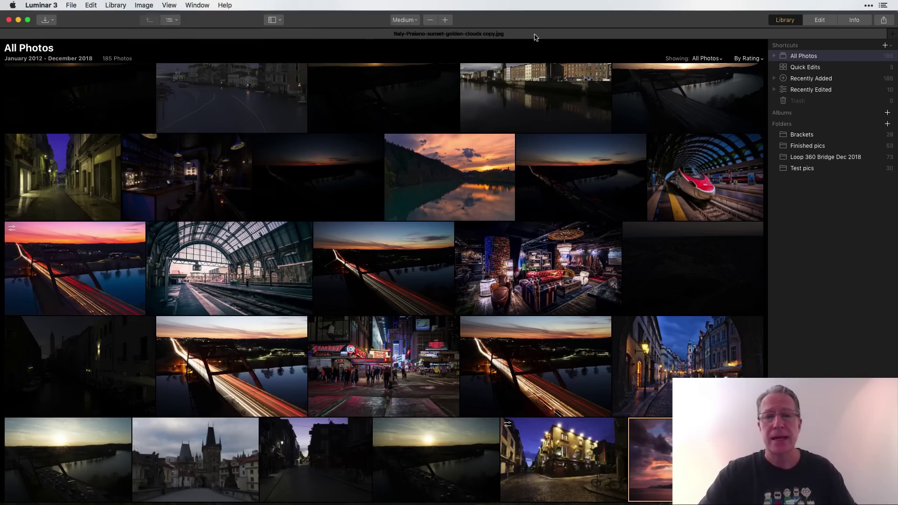
pyautogui.click(712, 60)
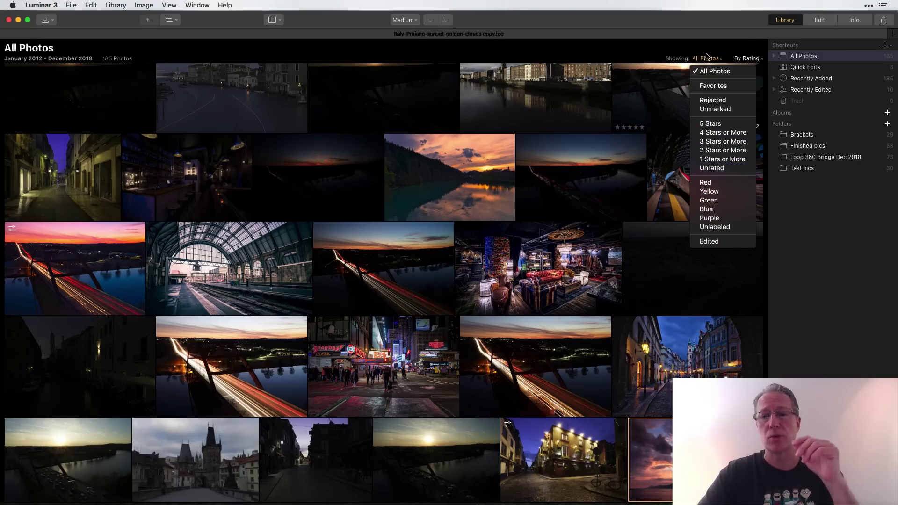
pyautogui.click(638, 60)
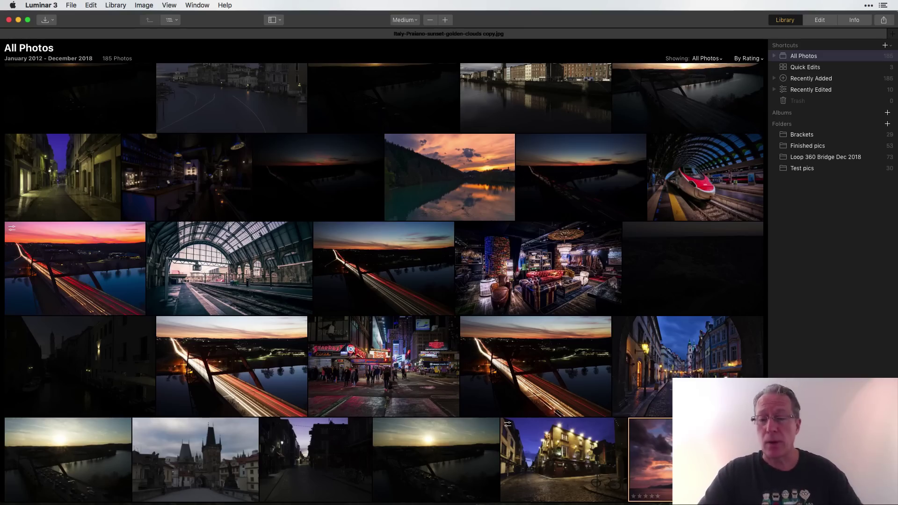
pyautogui.click(820, 19)
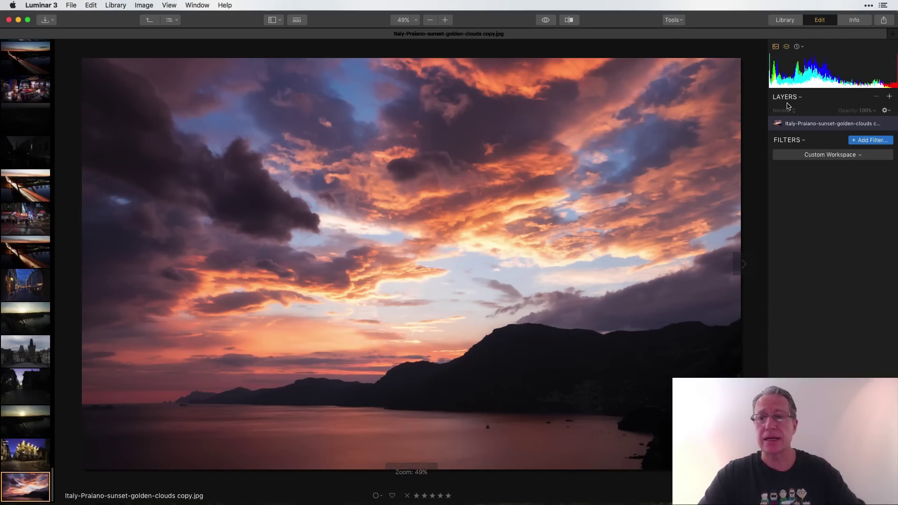
pyautogui.click(854, 19)
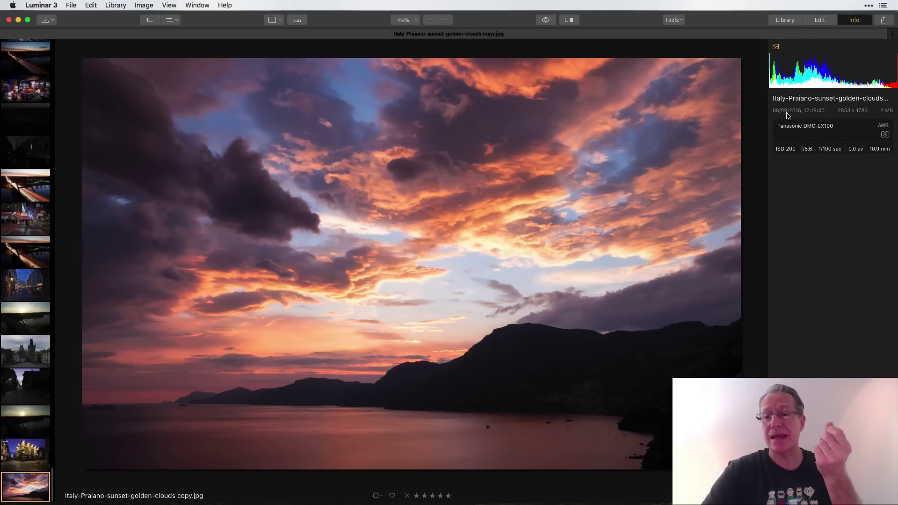
pyautogui.click(148, 20)
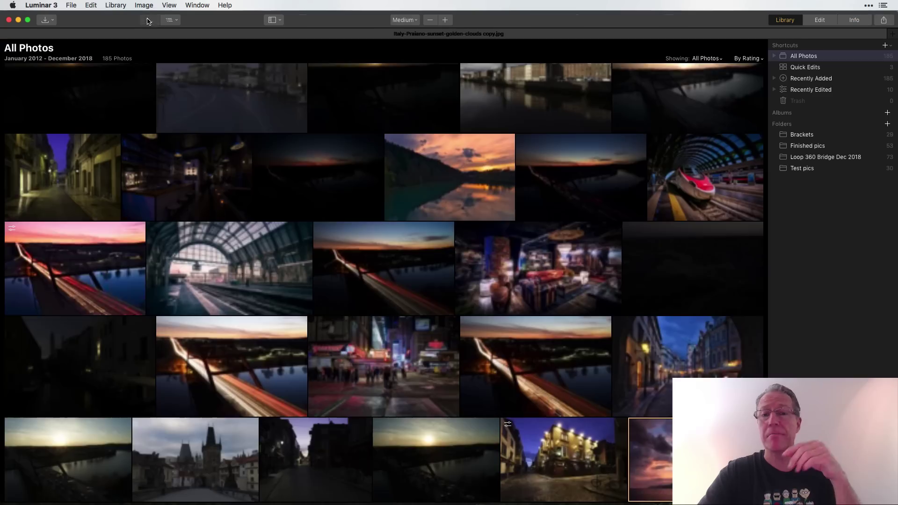
# Open London-store-shopping copy.jpg on its own and hide the photo-actions bar and filmstrip.
pyautogui.click(537, 262)
pyautogui.doubleClick(538, 262)
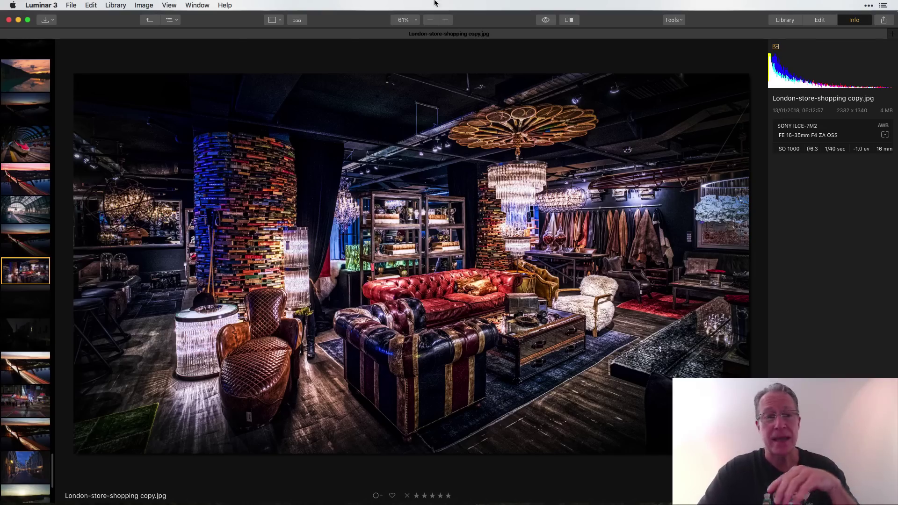
pyautogui.click(140, 5)
pyautogui.moveTo(169, 5)
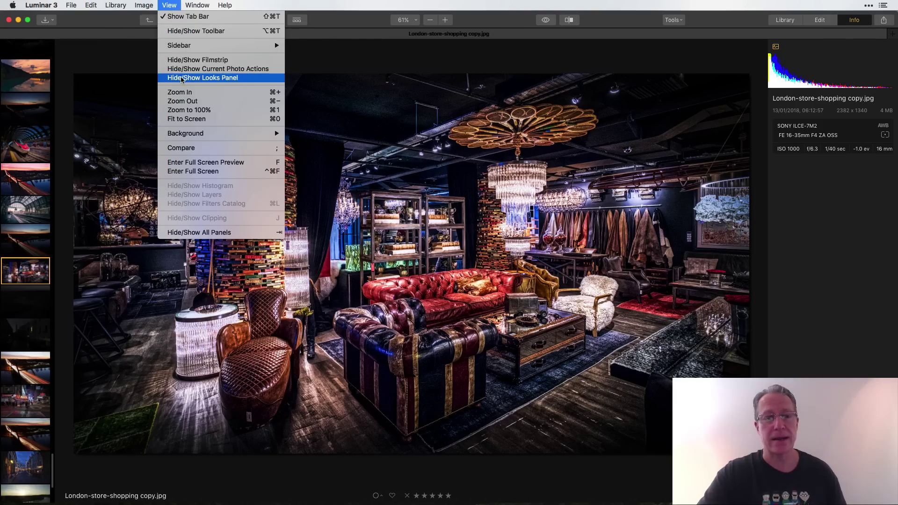
pyautogui.click(191, 70)
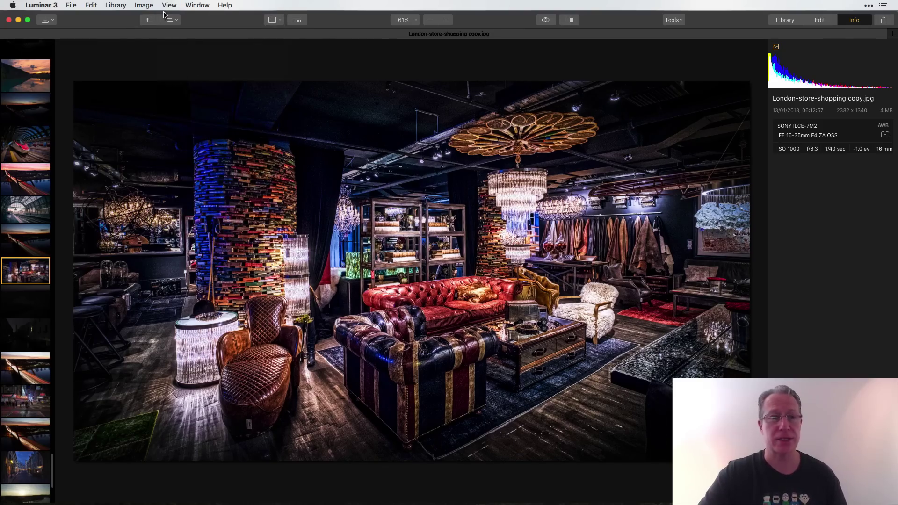
pyautogui.click(166, 5)
pyautogui.click(191, 60)
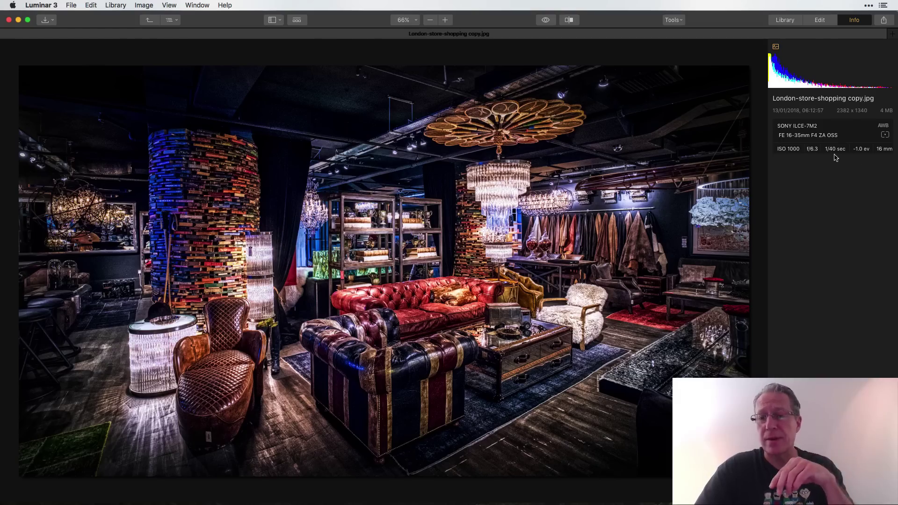
# Open the Loop 360 Bridge Dec 2018 folder and view the pink sunset bridge photo on its own.
pyautogui.click(147, 21)
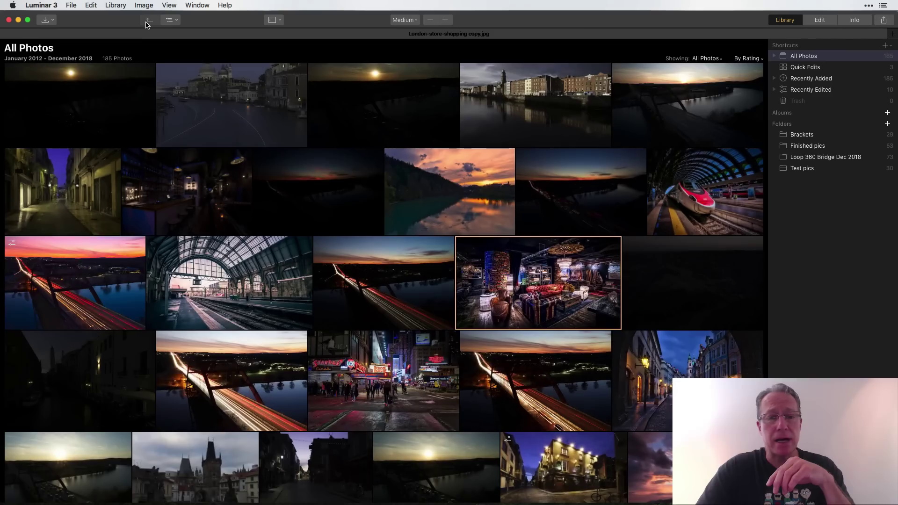
pyautogui.click(817, 157)
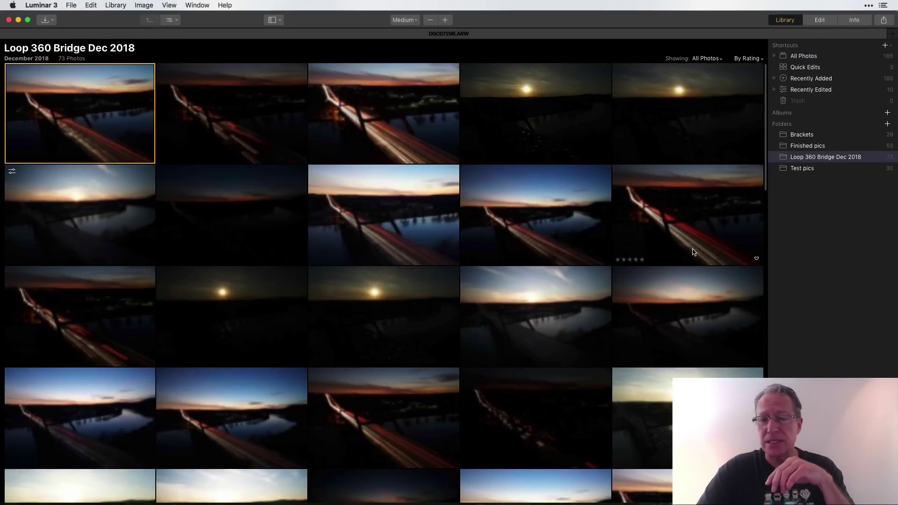
pyautogui.scroll(-5, 463, 365)
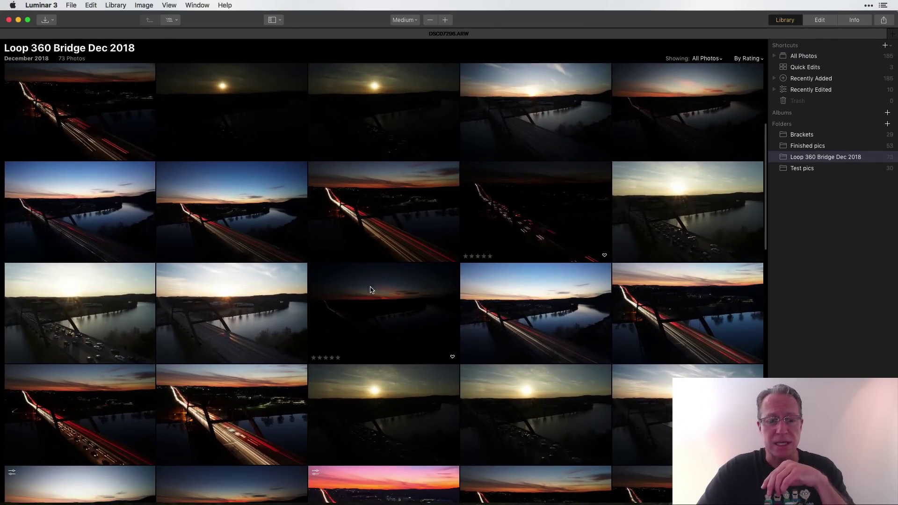
pyautogui.scroll(-4, 369, 290)
pyautogui.click(397, 314)
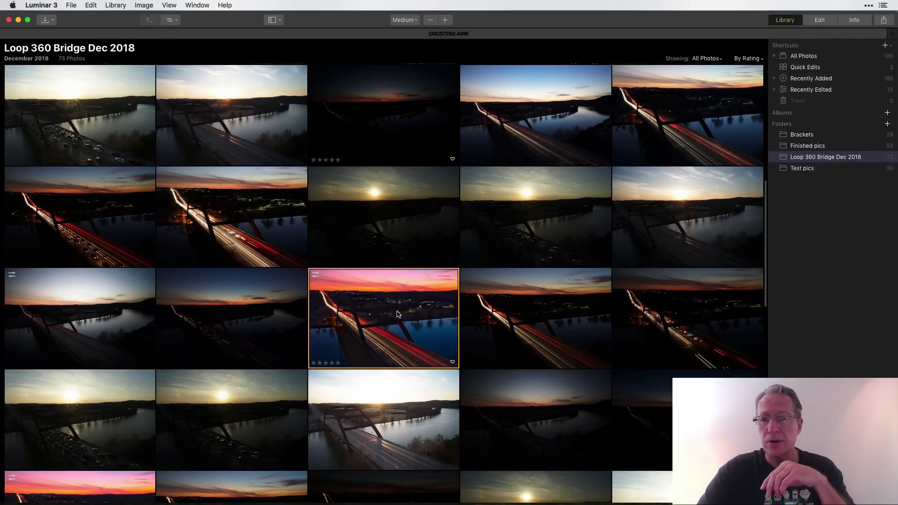
pyautogui.doubleClick(397, 314)
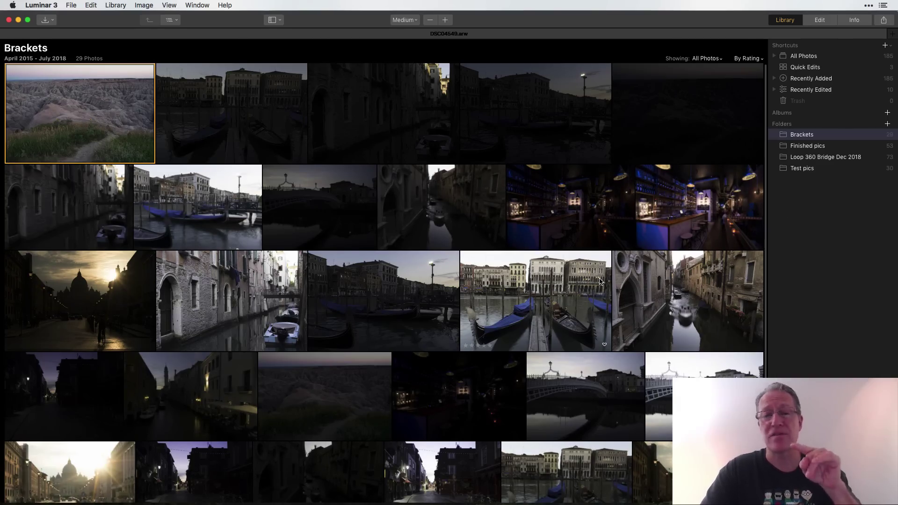
# Sort the Brackets folder By Capture Time and select the three Badlands exposures.
pyautogui.scroll(-5, 600, 281)
pyautogui.scroll(5, 567, 306)
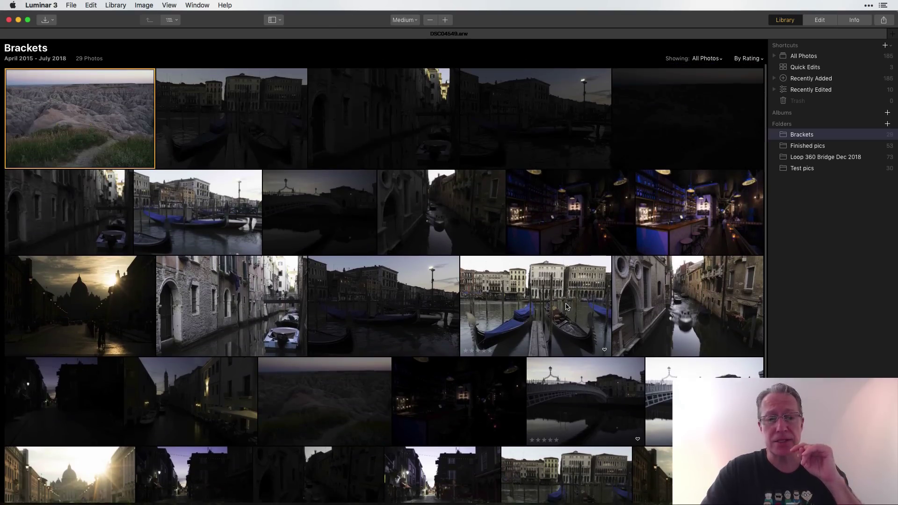
pyautogui.scroll(-3, 567, 280)
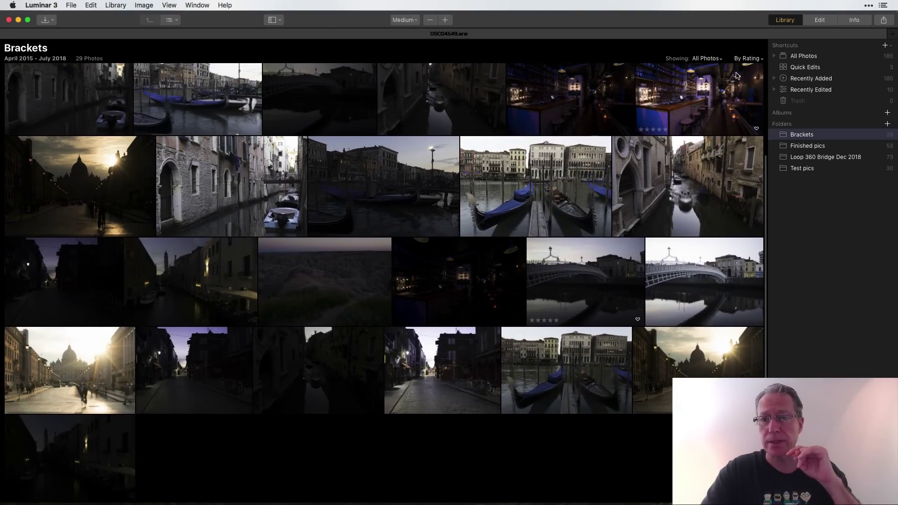
pyautogui.click(748, 59)
pyautogui.click(749, 70)
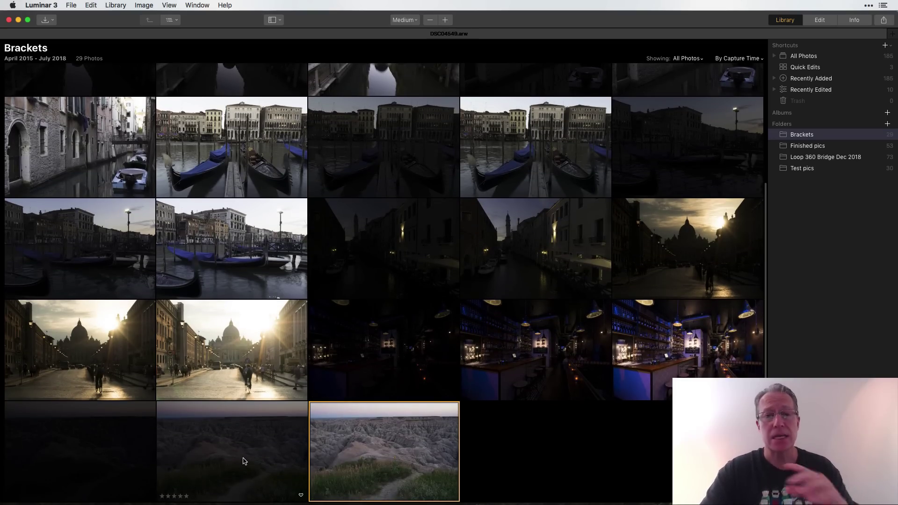
pyautogui.click(116, 431)
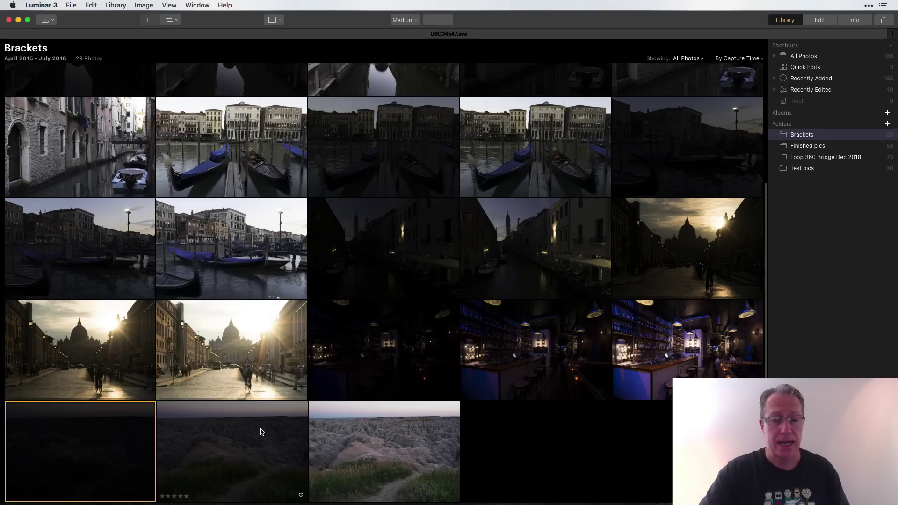
pyautogui.keyDown('shift'); pyautogui.click(359, 437); pyautogui.keyUp('shift')
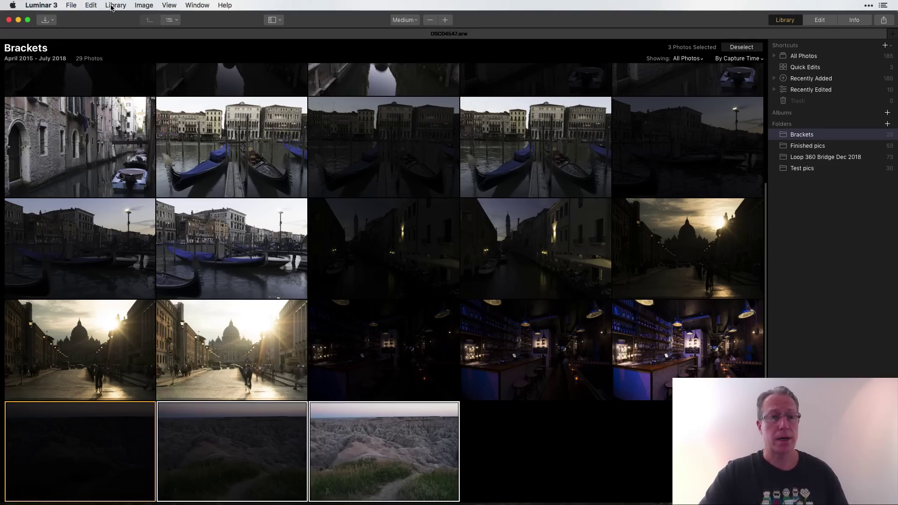
# Browse Edit > Plugins > Aurora HDR without sending, then make the third Badlands exposure current.
pyautogui.click(154, 4)
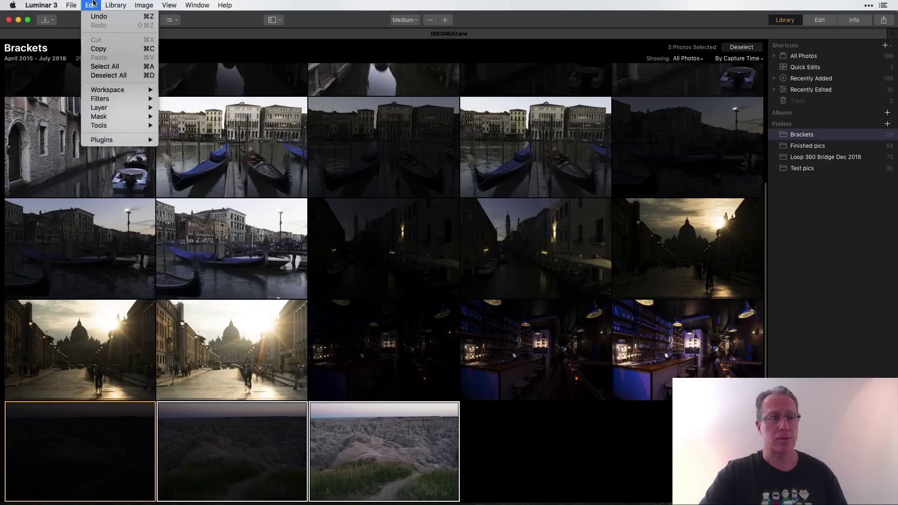
pyautogui.moveTo(95, 2)
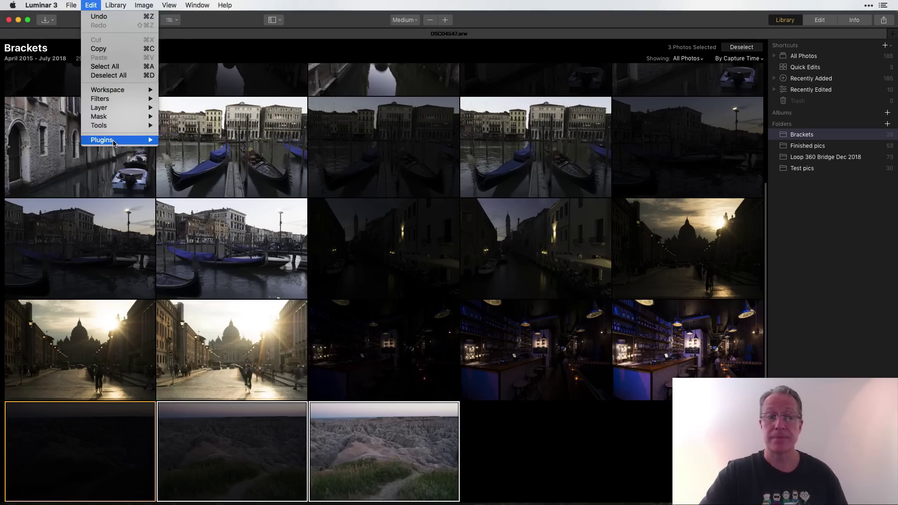
pyautogui.moveTo(115, 141)
pyautogui.moveTo(195, 157)
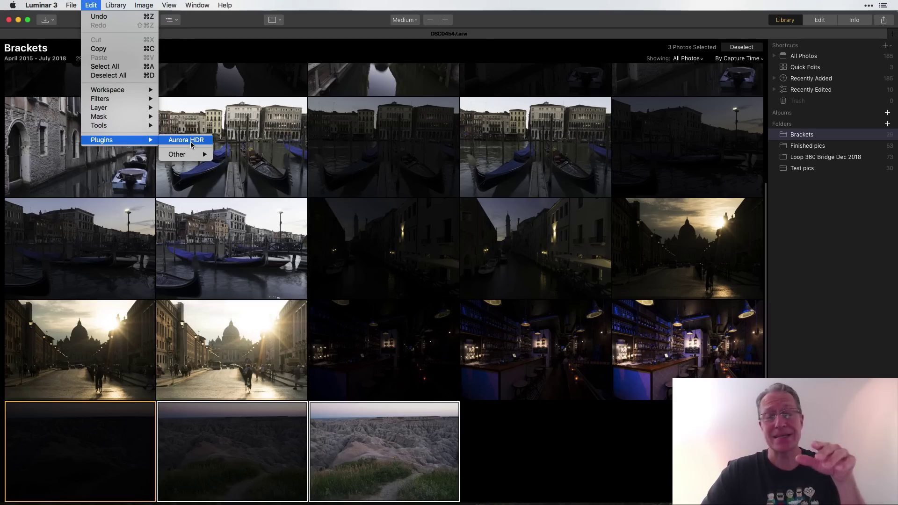
pyautogui.click(352, 36)
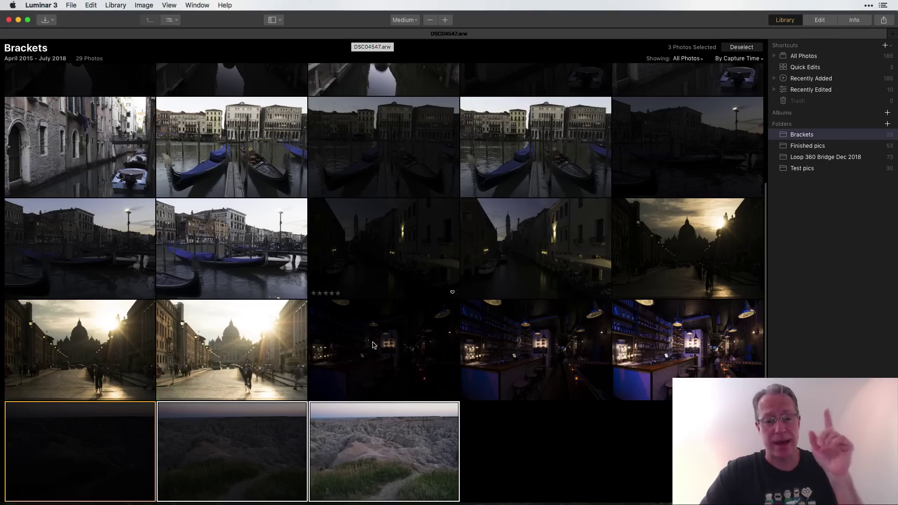
pyautogui.click(382, 434)
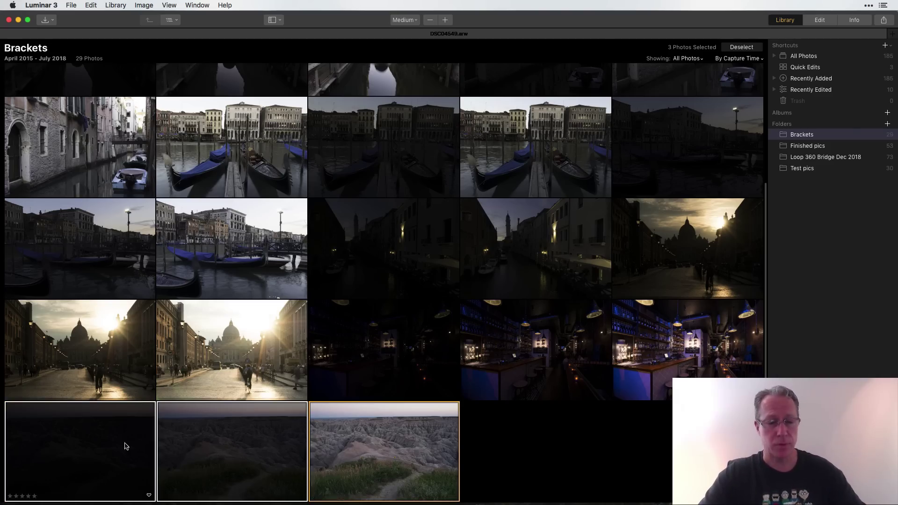
# View the third Badlands photo alone, return to the Brackets grid, and deselect all with Cmd+D.
pyautogui.click(100, 440)
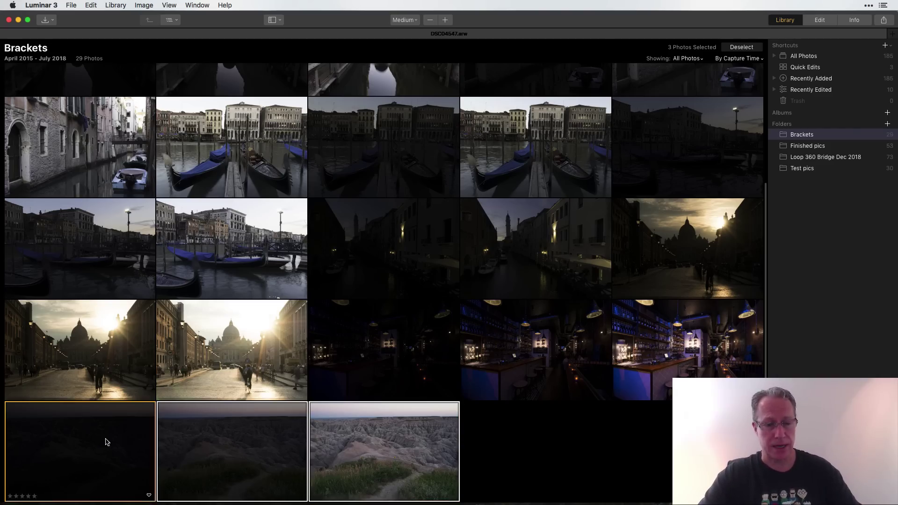
pyautogui.doubleClick(352, 444)
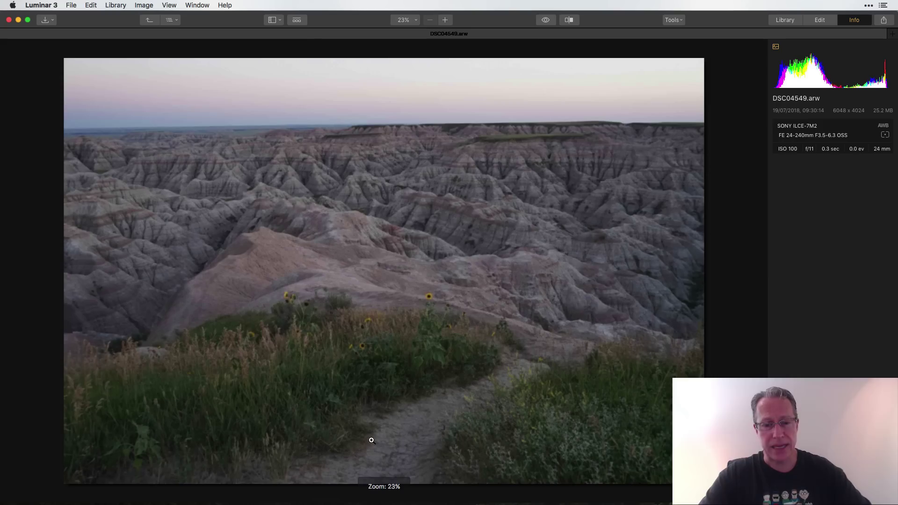
pyautogui.click(150, 20)
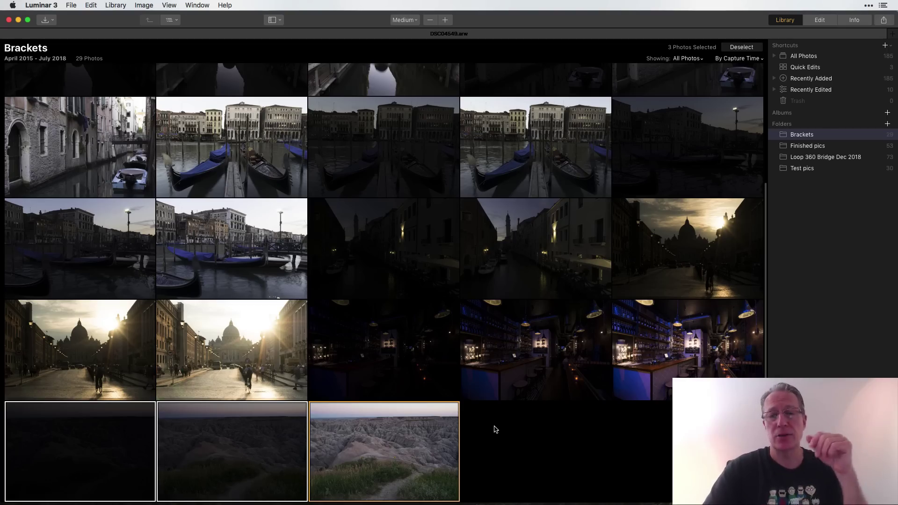
pyautogui.press('super+d')
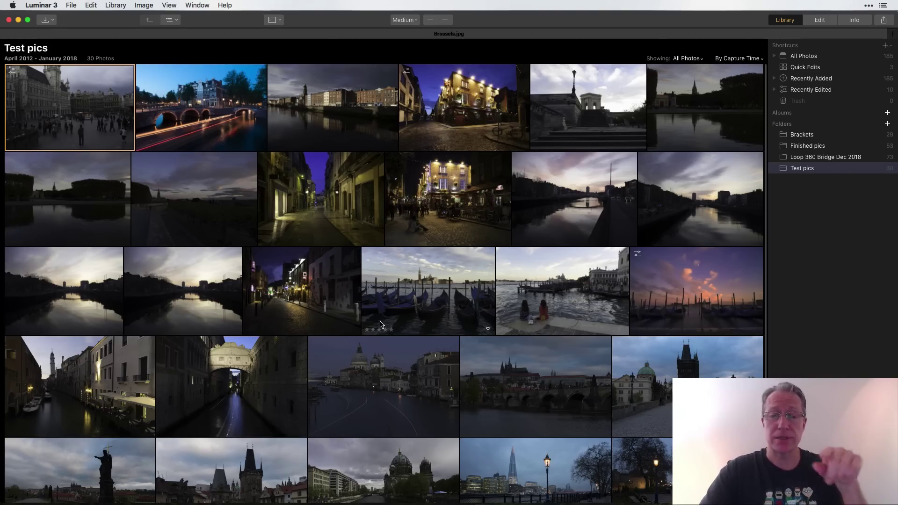
# Open the Crown & Anchor pub photo DSC06160.lmnr from the Test pics grid in single-image view.
pyautogui.scroll(-5, 381, 324)
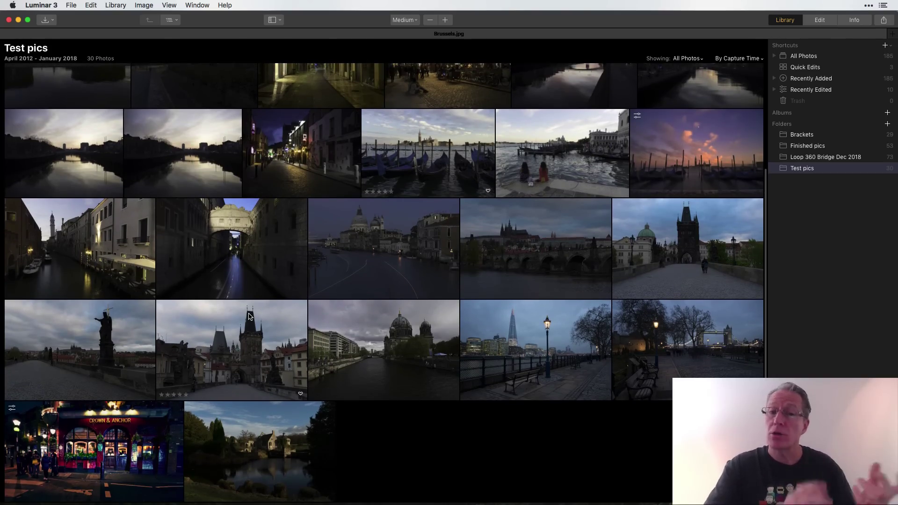
pyautogui.click(100, 440)
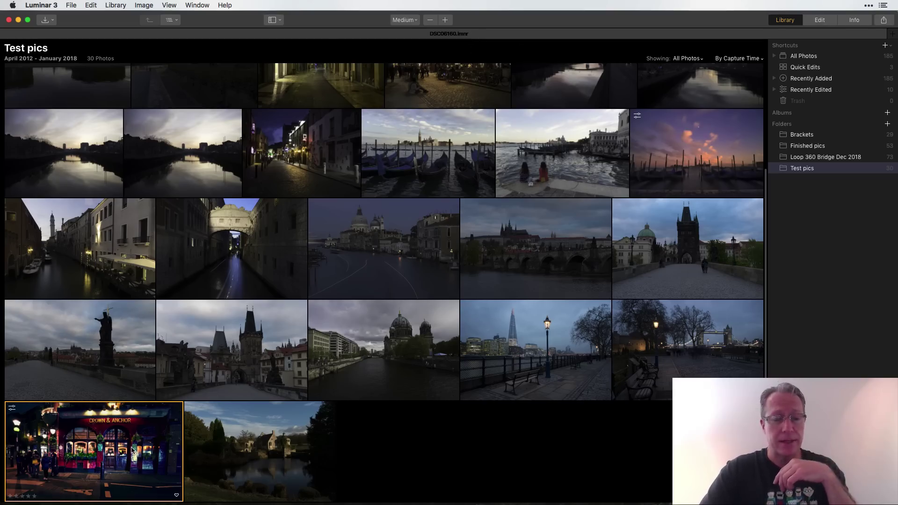
pyautogui.press('i')
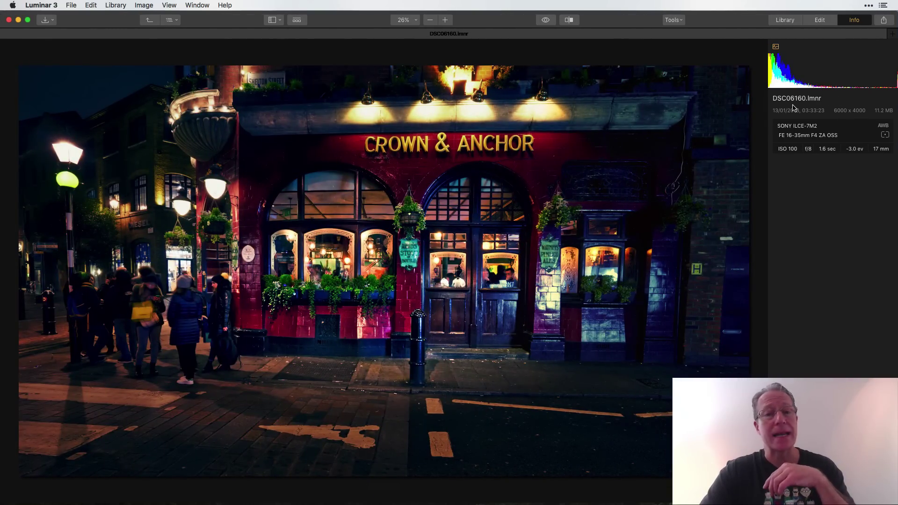
# In Edit view, review the filters on Adjustment Layer 2, base DSC06160.jpg and Adjustment Layer 3.
pyautogui.click(821, 21)
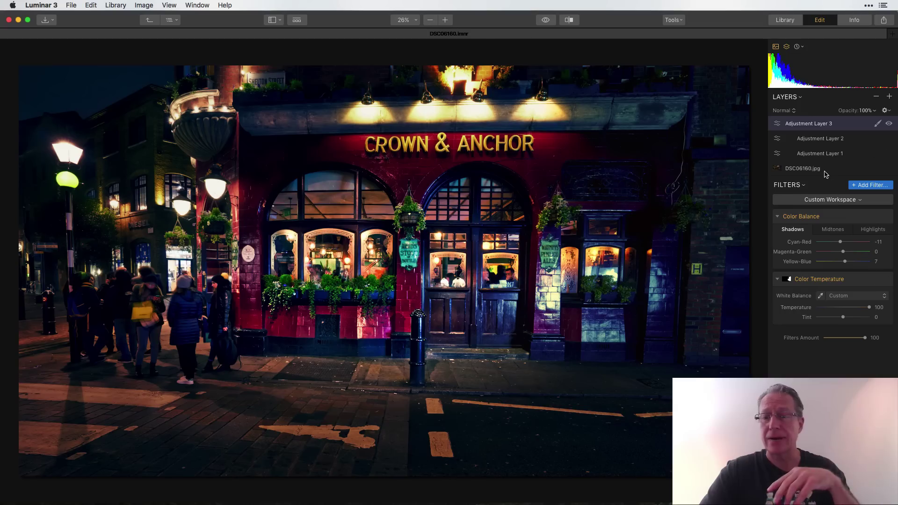
pyautogui.click(835, 140)
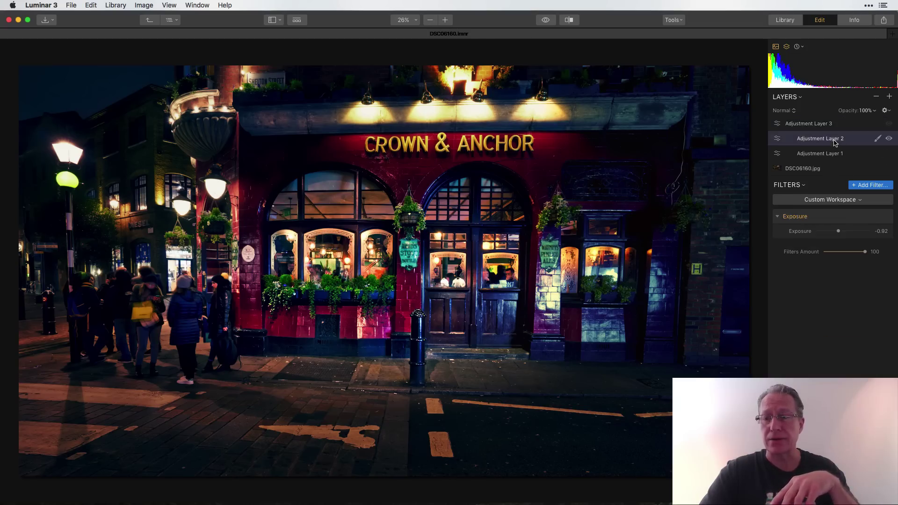
pyautogui.click(835, 169)
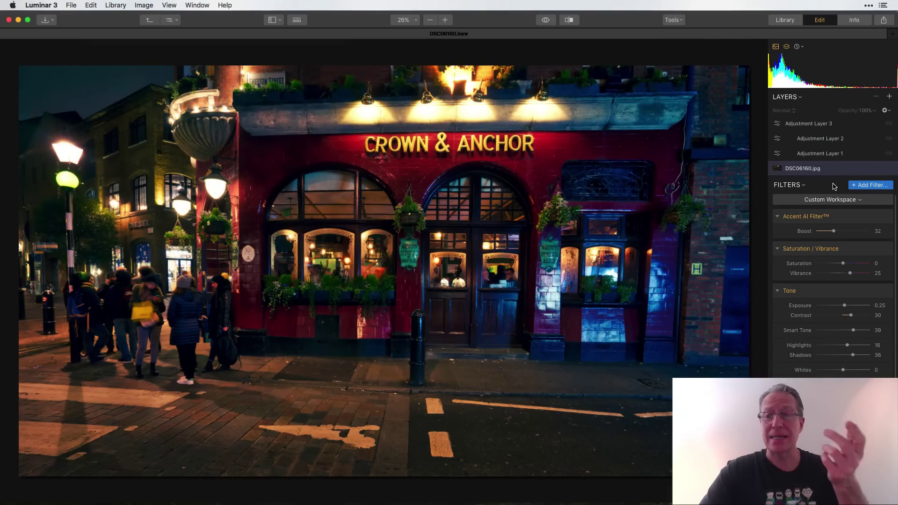
pyautogui.click(824, 126)
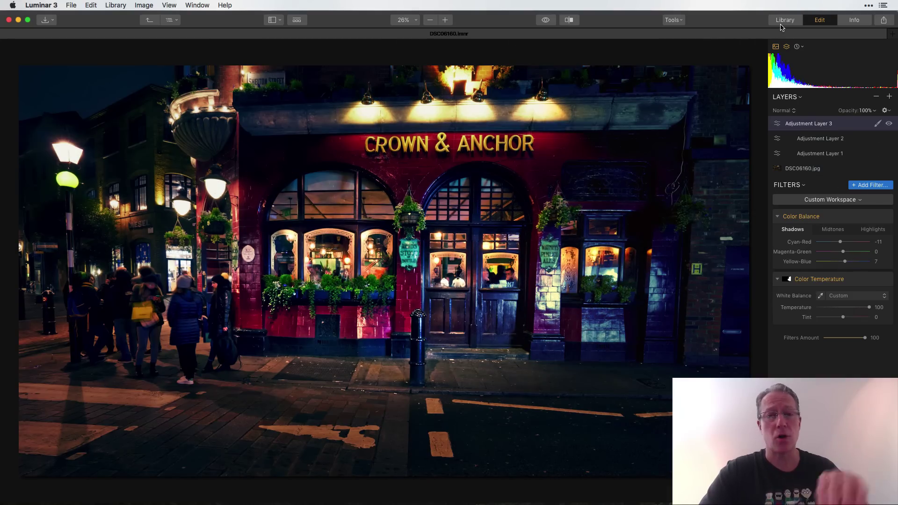